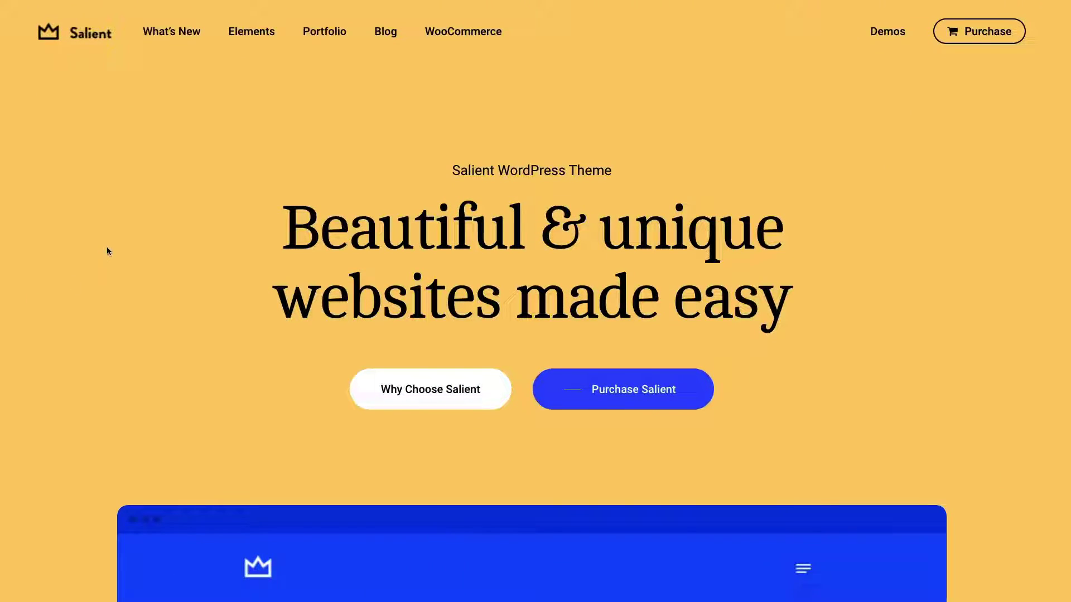
# Step: Preview the WooCommerce mega menu on the Salient demo site
pyautogui.moveTo(449, 34)
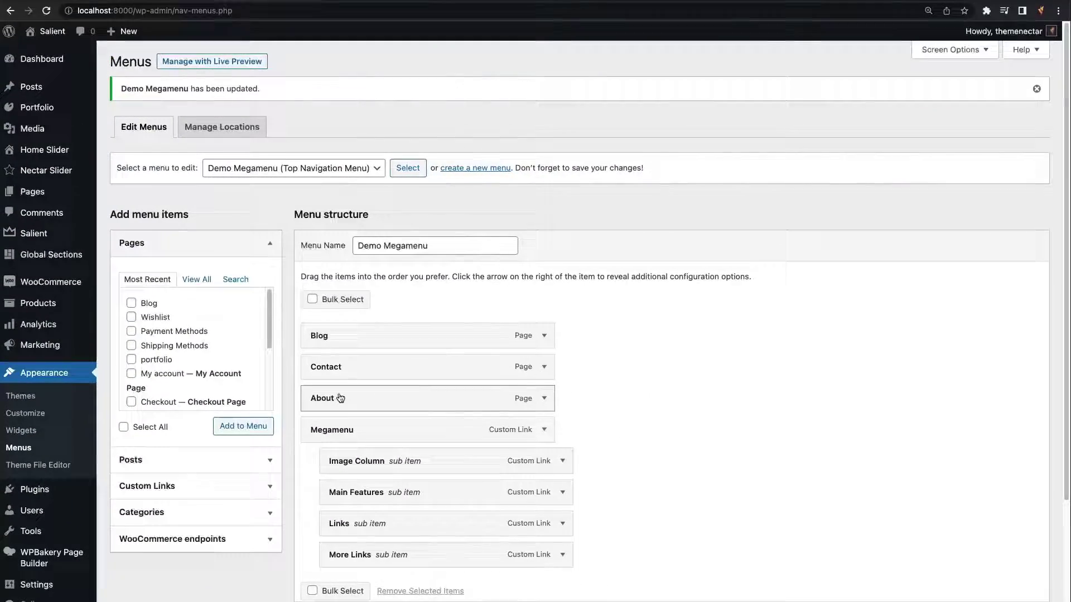
pyautogui.scroll(-1, 435, 402)
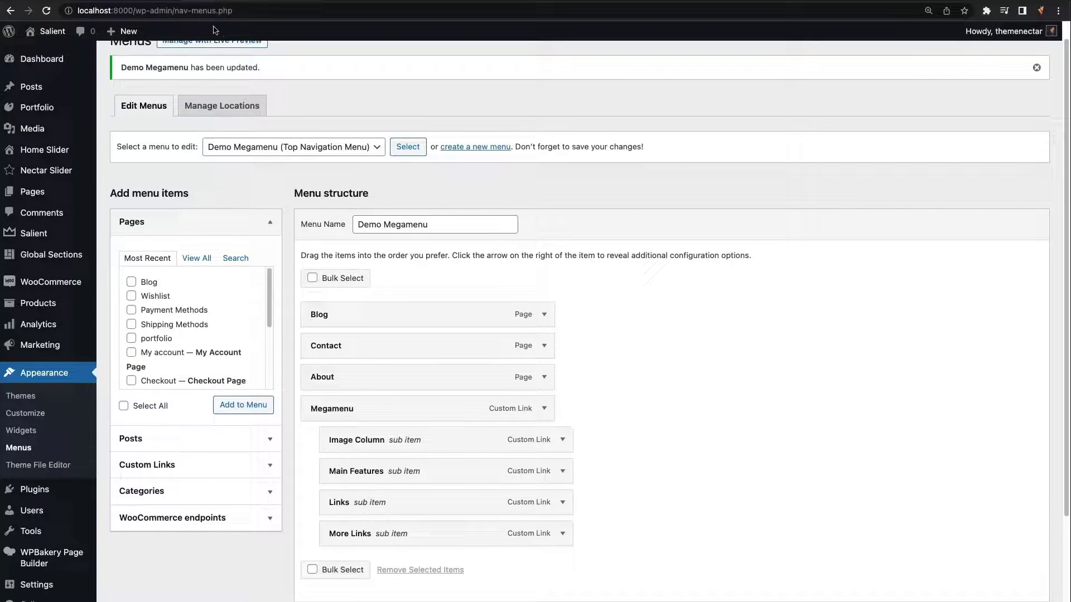
pyautogui.click(377, 0)
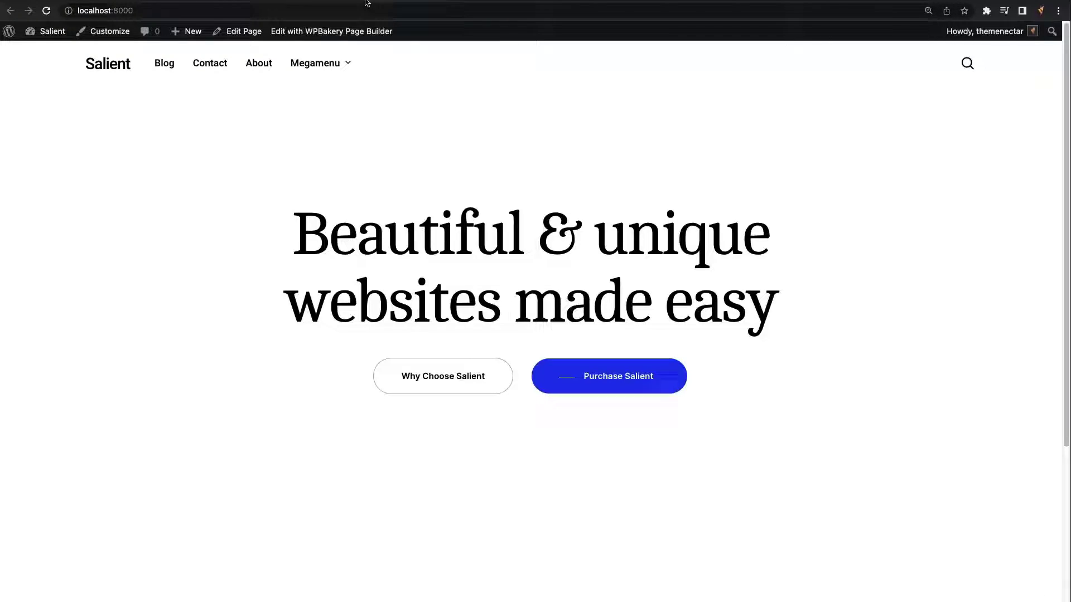
pyautogui.moveTo(323, 64)
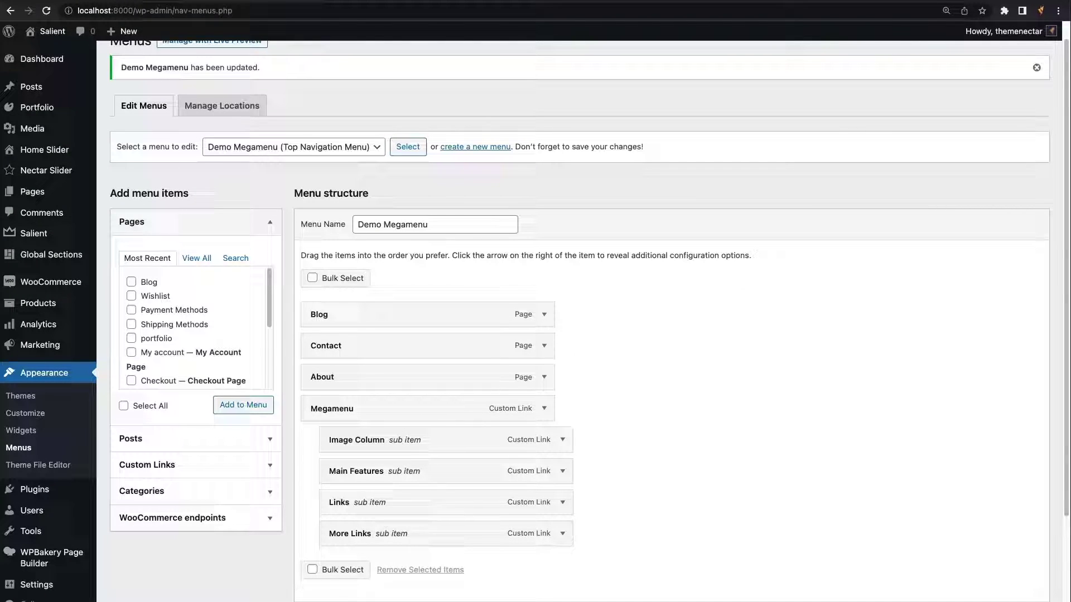
# Step: Enable Mega Menu in the Megamenu item's Salient options and save the change
pyautogui.scroll(-1, 541, 404)
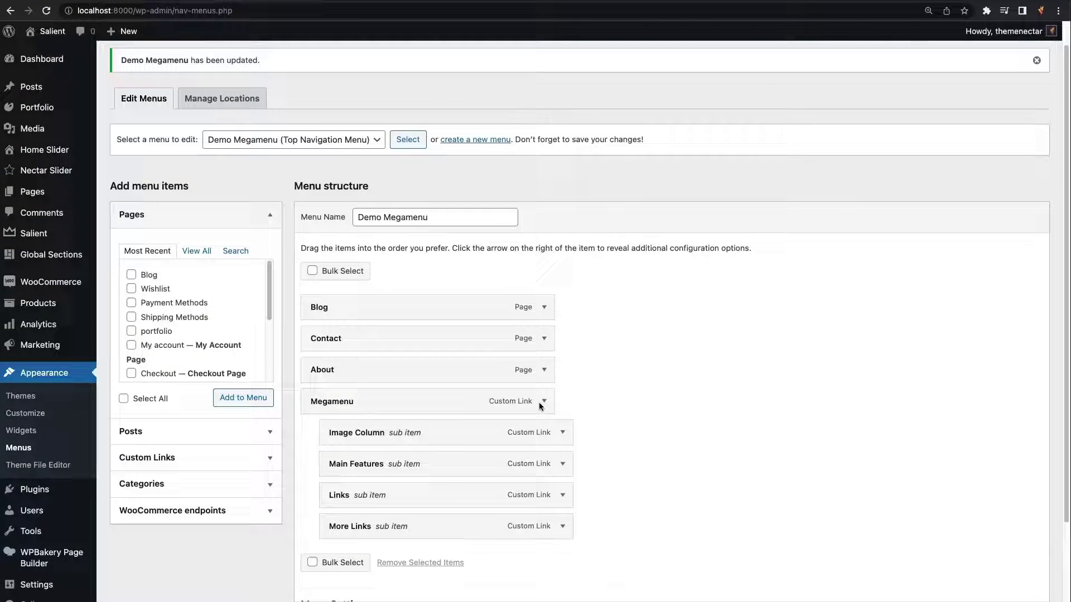
pyautogui.click(544, 403)
pyautogui.scroll(-1, 544, 406)
pyautogui.click(392, 417)
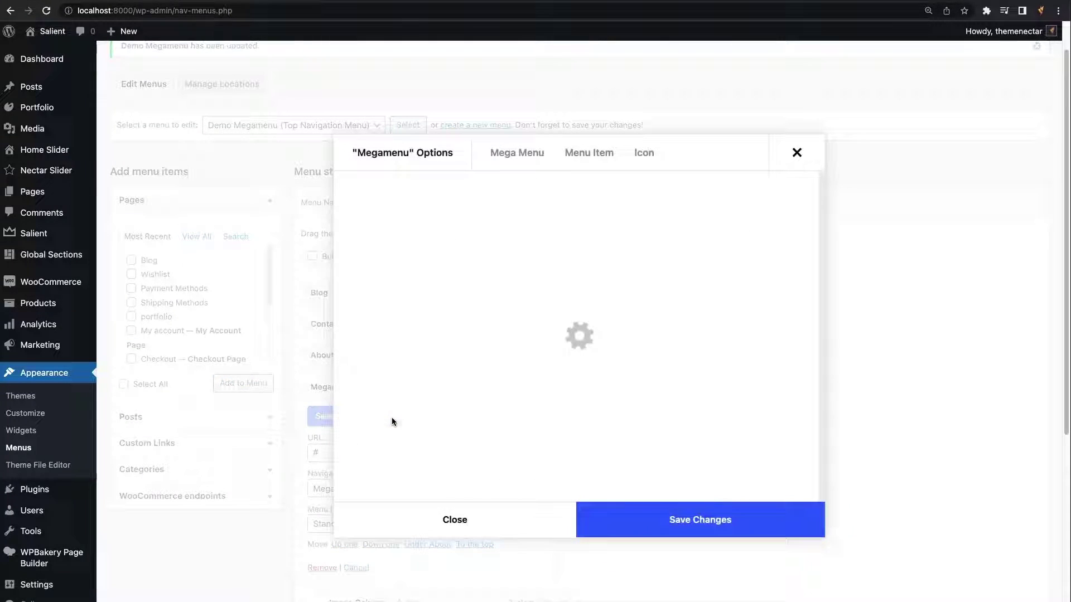
pyautogui.click(625, 213)
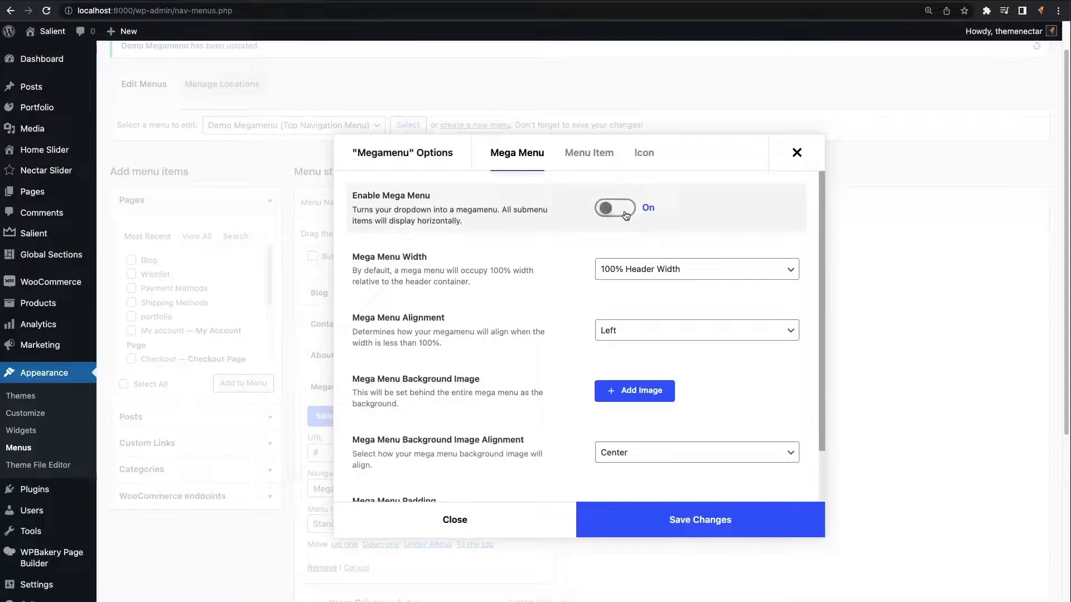
pyautogui.click(625, 511)
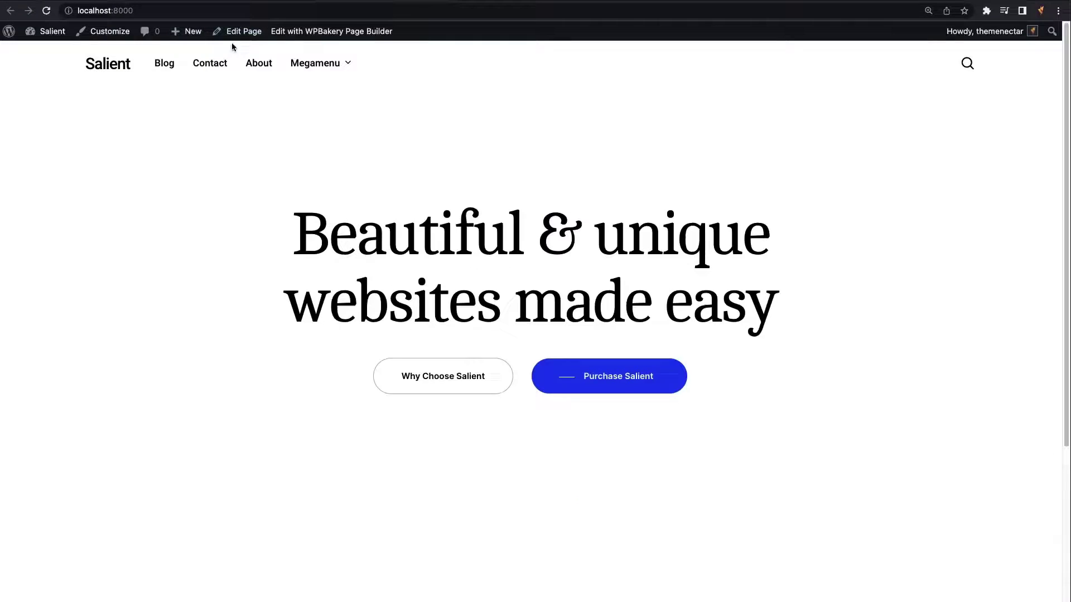
pyautogui.moveTo(315, 70)
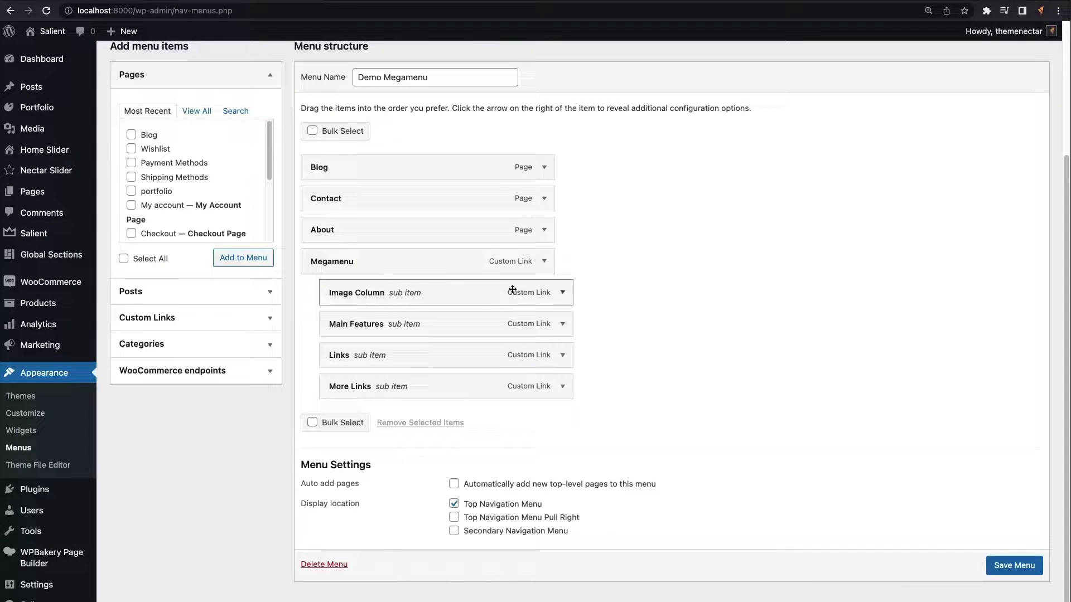
# Step: Set the Image Column's mega menu column width to 30% with column padding None
pyautogui.click(562, 292)
pyautogui.scroll(-1, 566, 292)
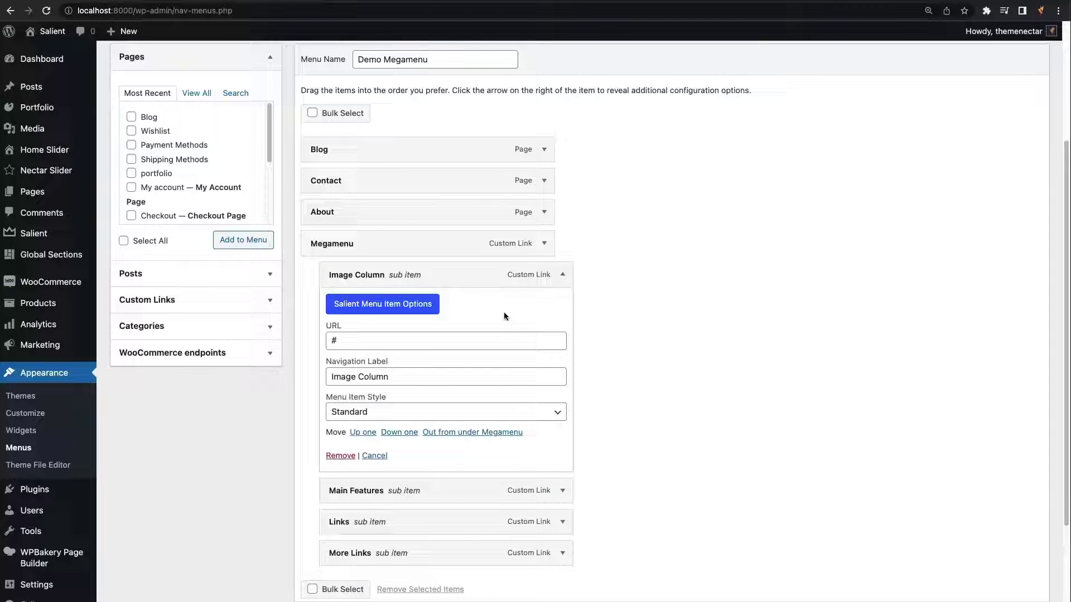
pyautogui.click(394, 308)
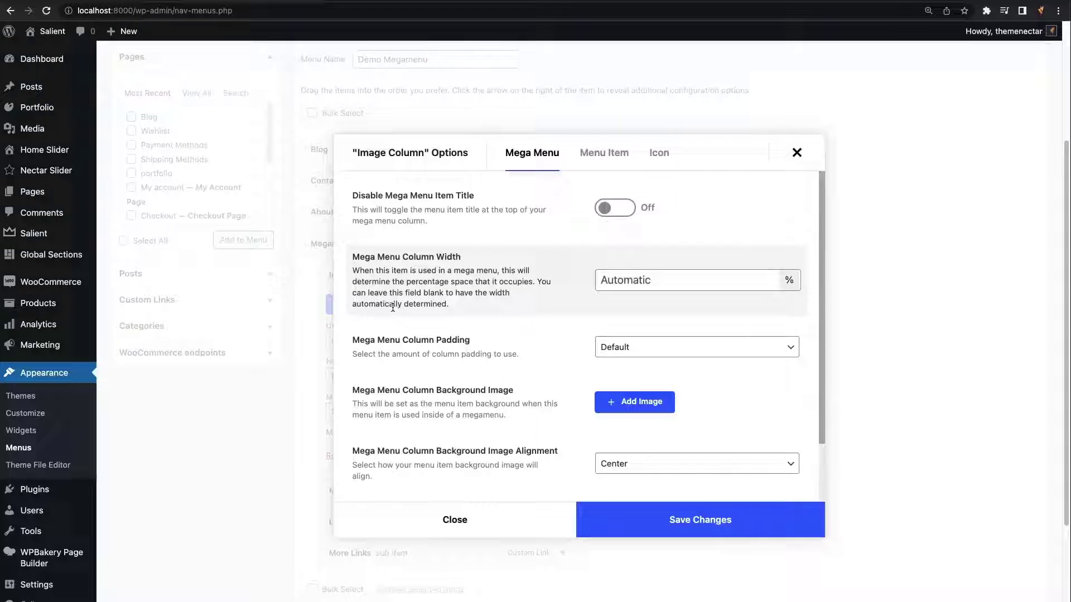
pyautogui.click(617, 271)
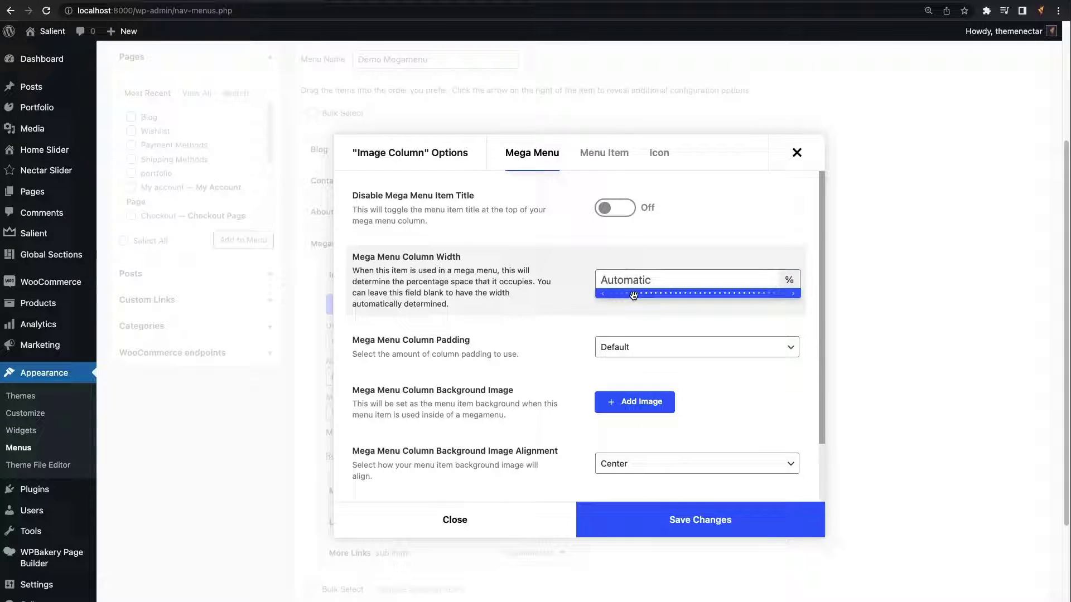
pyautogui.moveTo(634, 295); pyautogui.dragTo(745, 296)
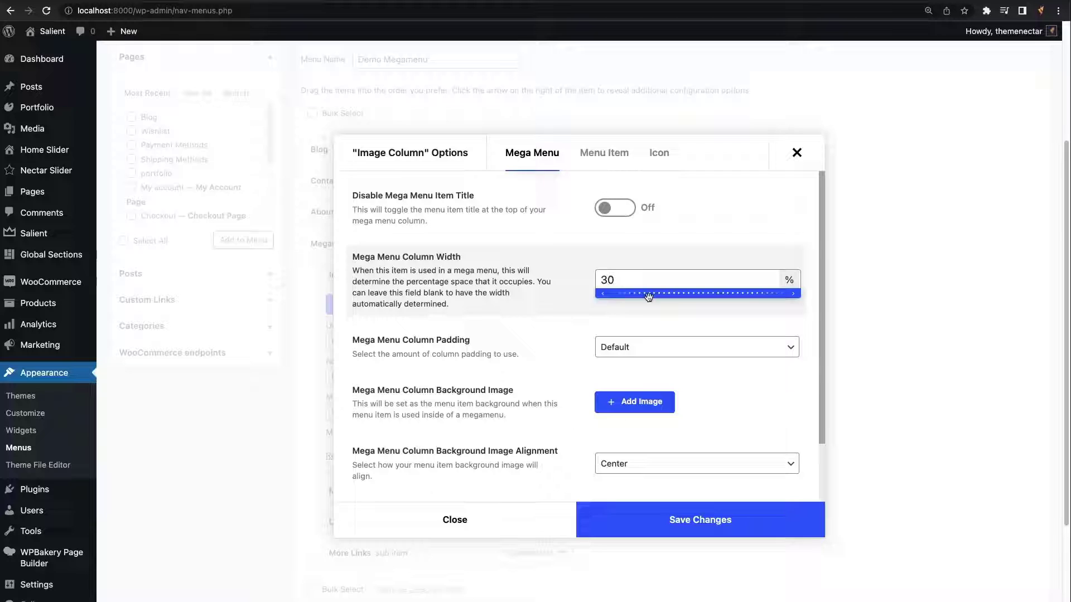
pyautogui.click(617, 349)
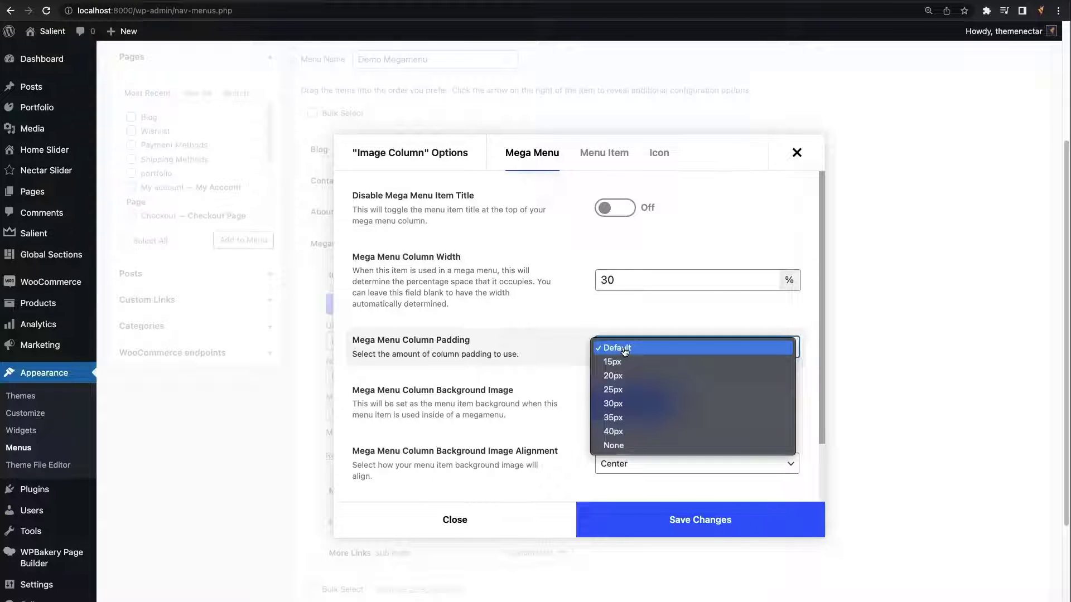
pyautogui.click(616, 445)
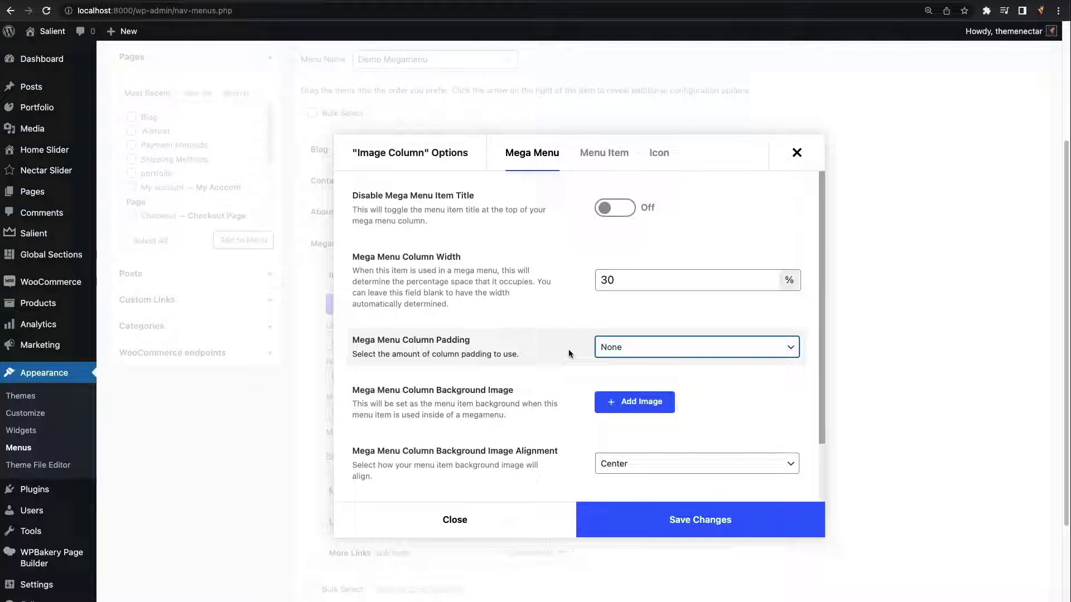
pyautogui.click(602, 160)
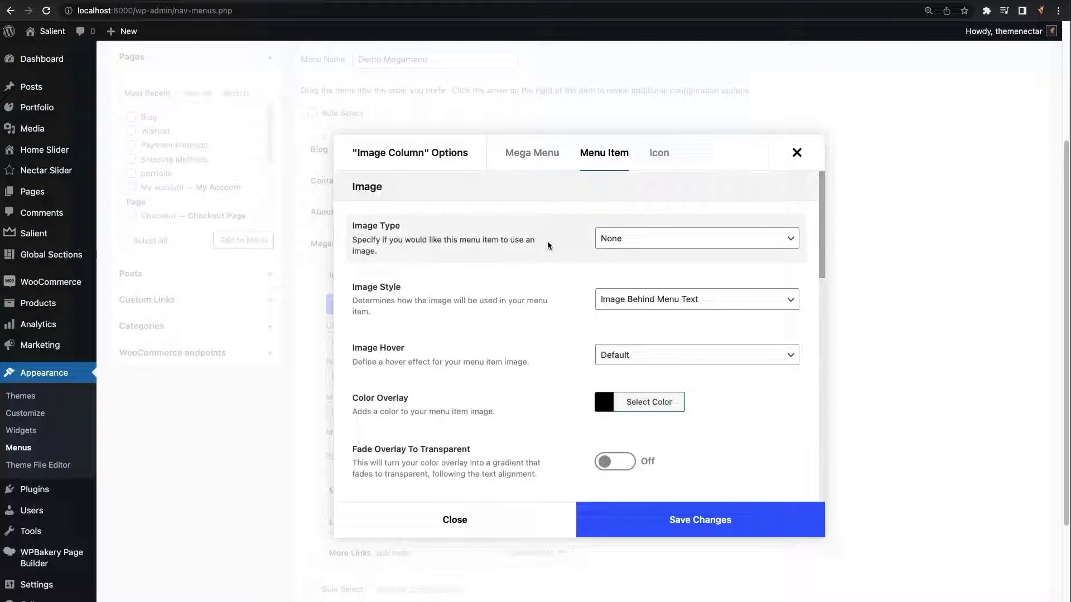
# Step: Set the Image Column's image type to Custom using the hand-on-tablet media library photo
pyautogui.click(633, 249)
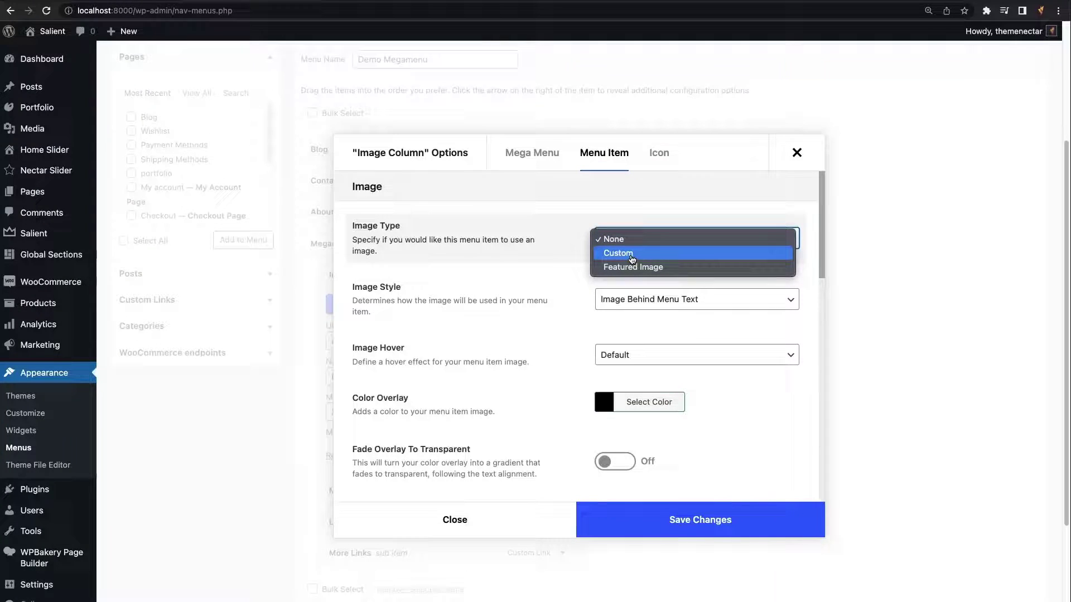
pyautogui.click(632, 255)
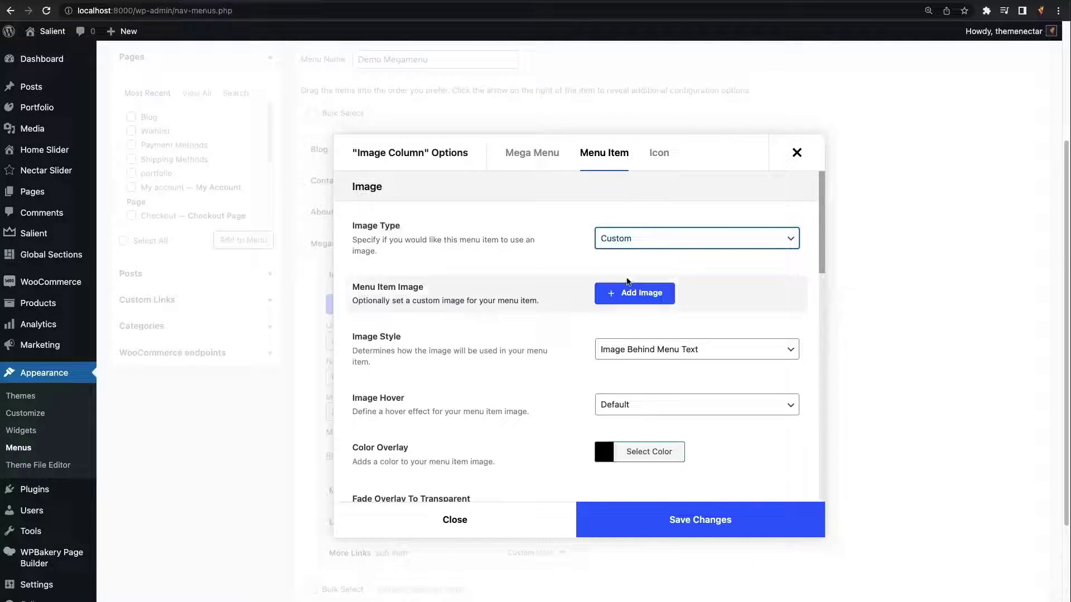
pyautogui.click(634, 289)
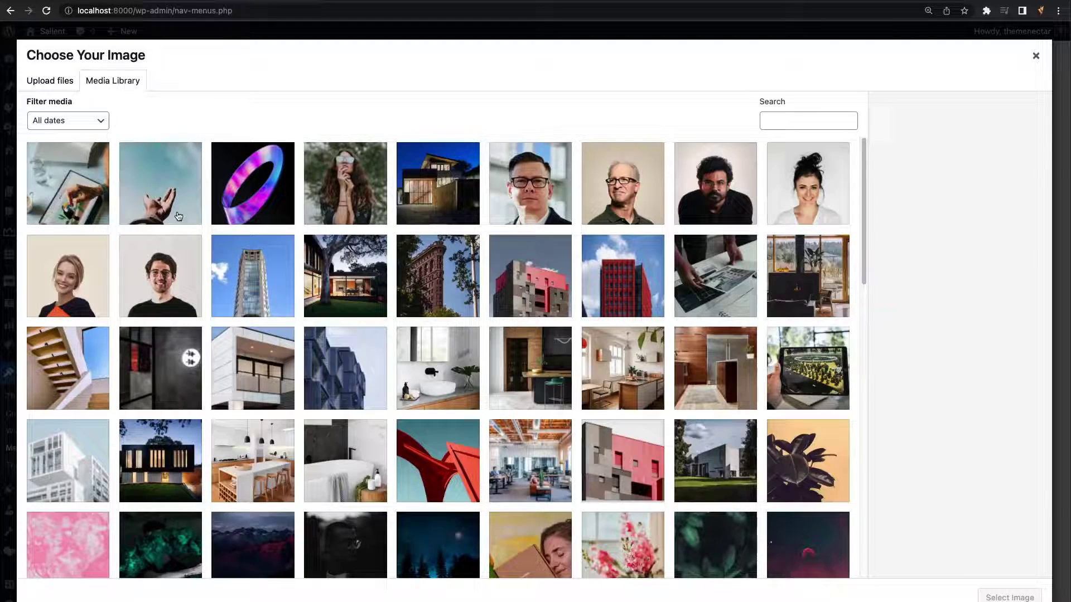
pyautogui.click(69, 174)
pyautogui.click(1004, 597)
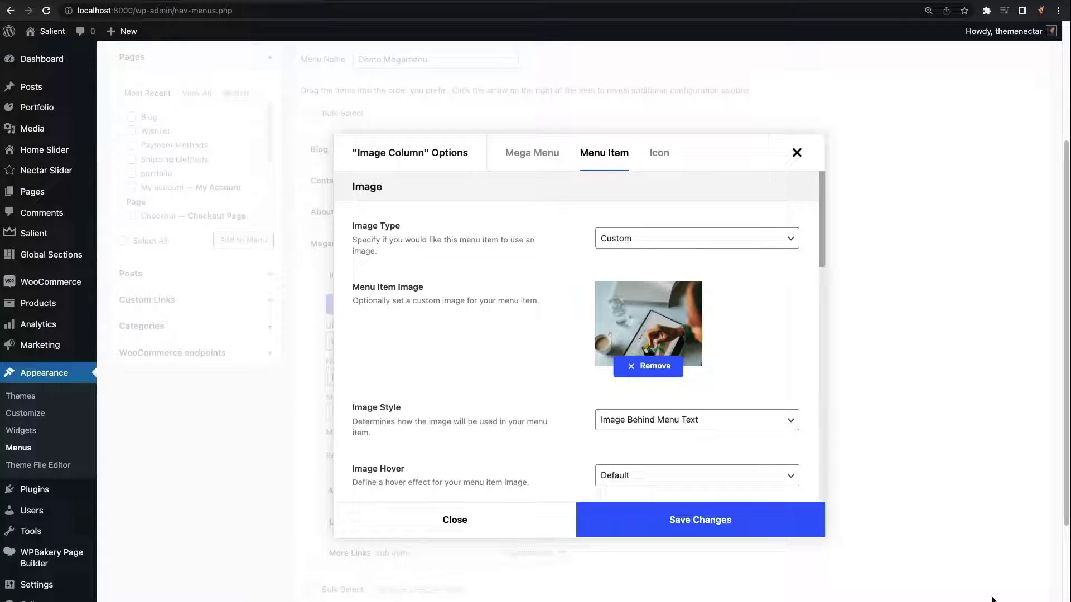
pyautogui.scroll(-1, 769, 363)
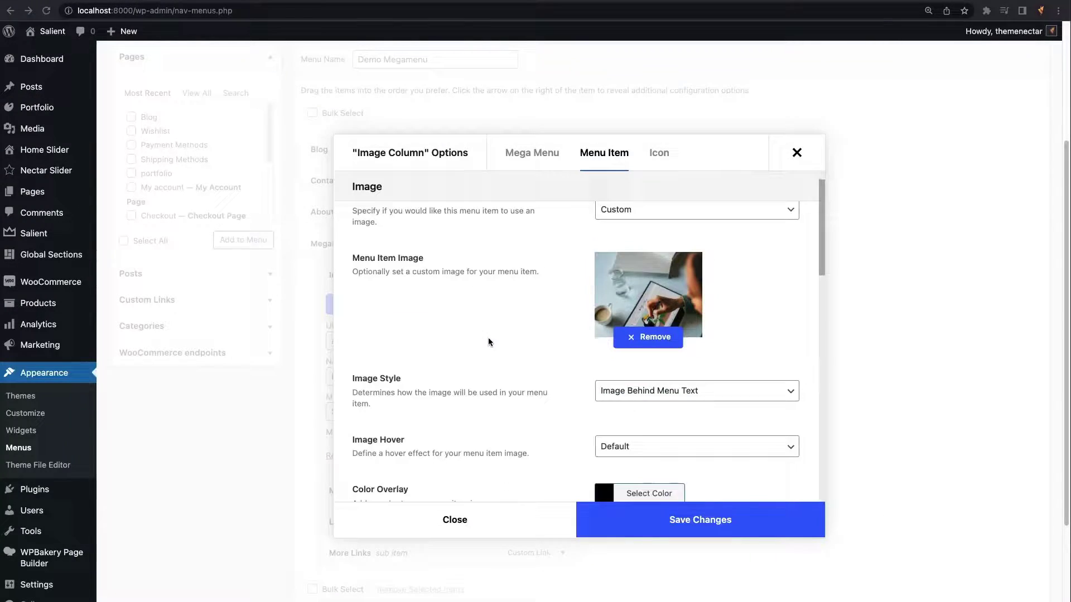
pyautogui.scroll(-4, 573, 379)
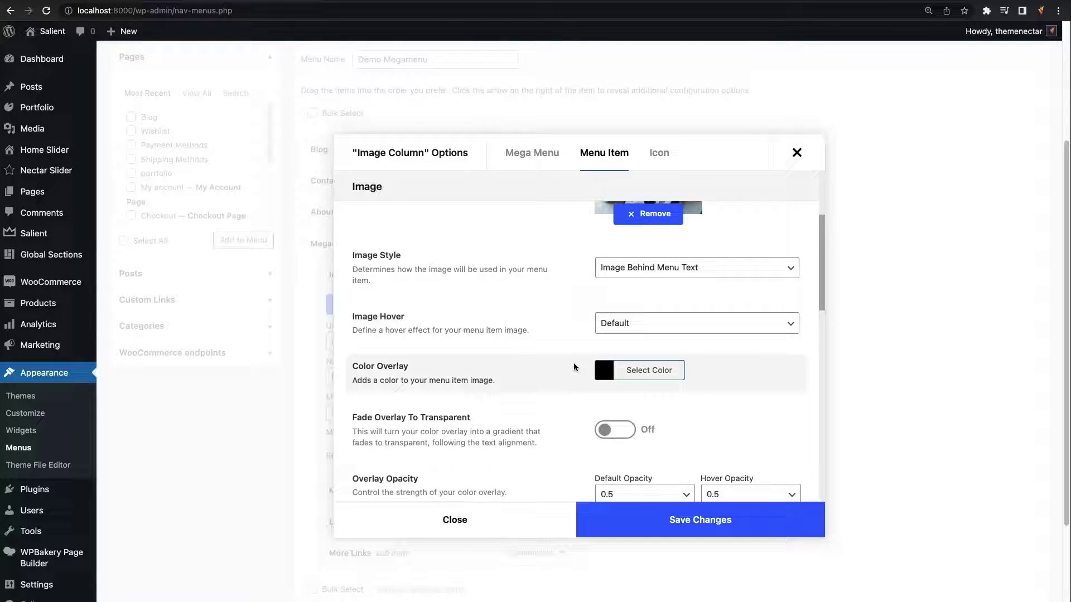
# Step: Give the Image Column an orange colour overlay that fades to transparent
pyautogui.scroll(-2, 574, 366)
pyautogui.scroll(-1, 574, 367)
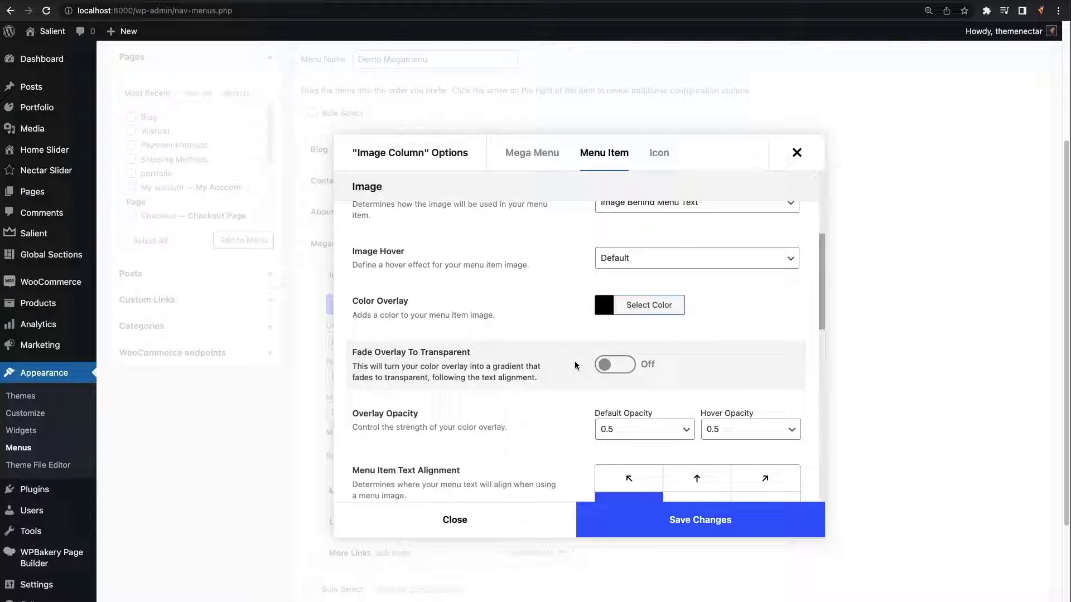
pyautogui.click(647, 305)
pyautogui.click(614, 459)
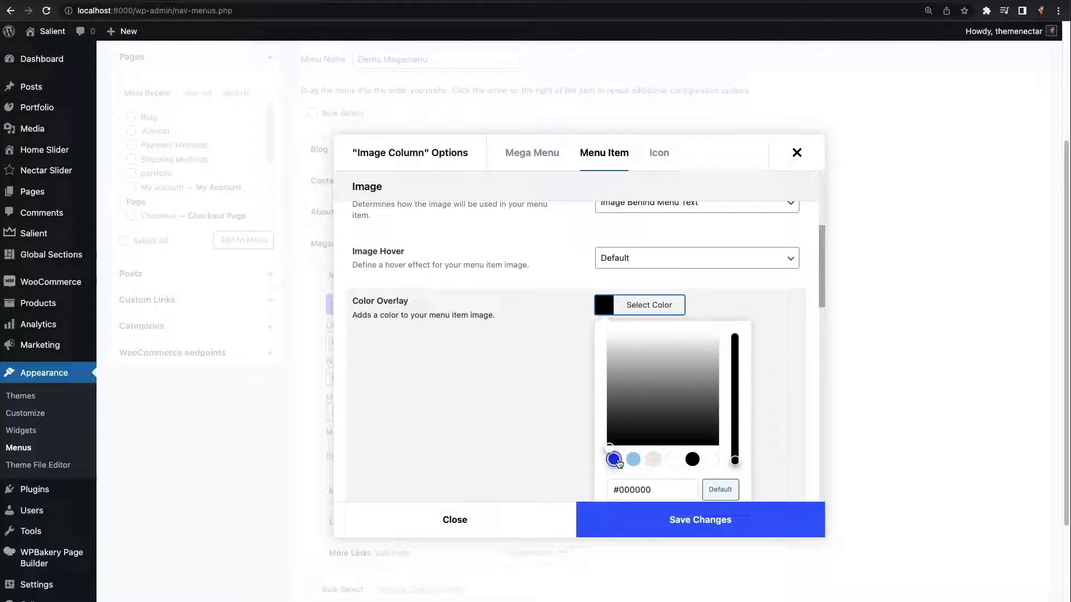
pyautogui.click(620, 336)
pyautogui.click(575, 315)
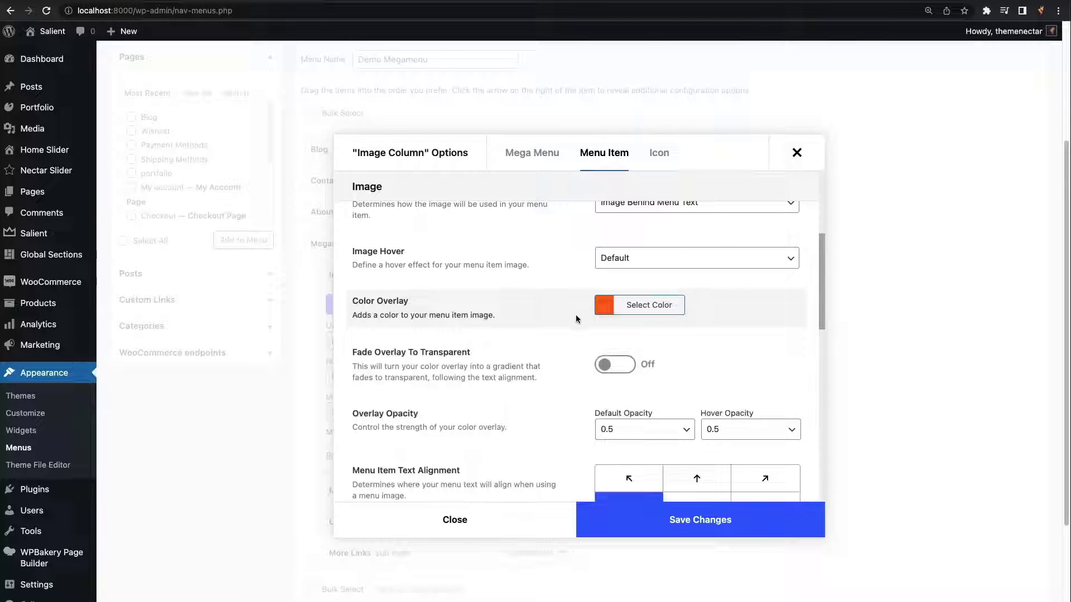
pyautogui.click(624, 369)
# Step: Set the overlay opacity to 1 by default and 0.7 on hover
pyautogui.scroll(-2, 537, 358)
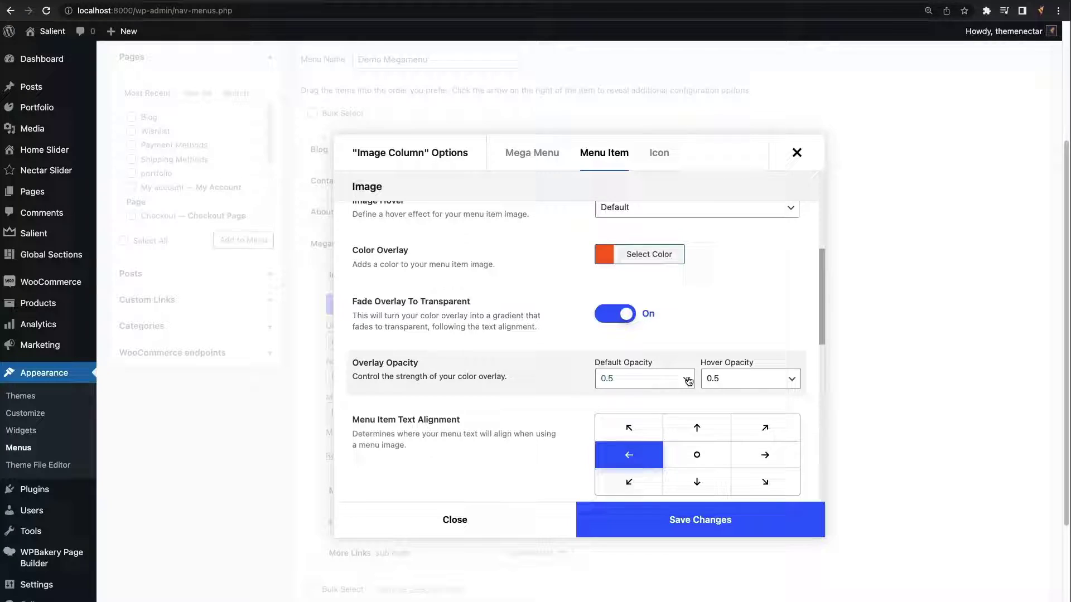
pyautogui.click(689, 381)
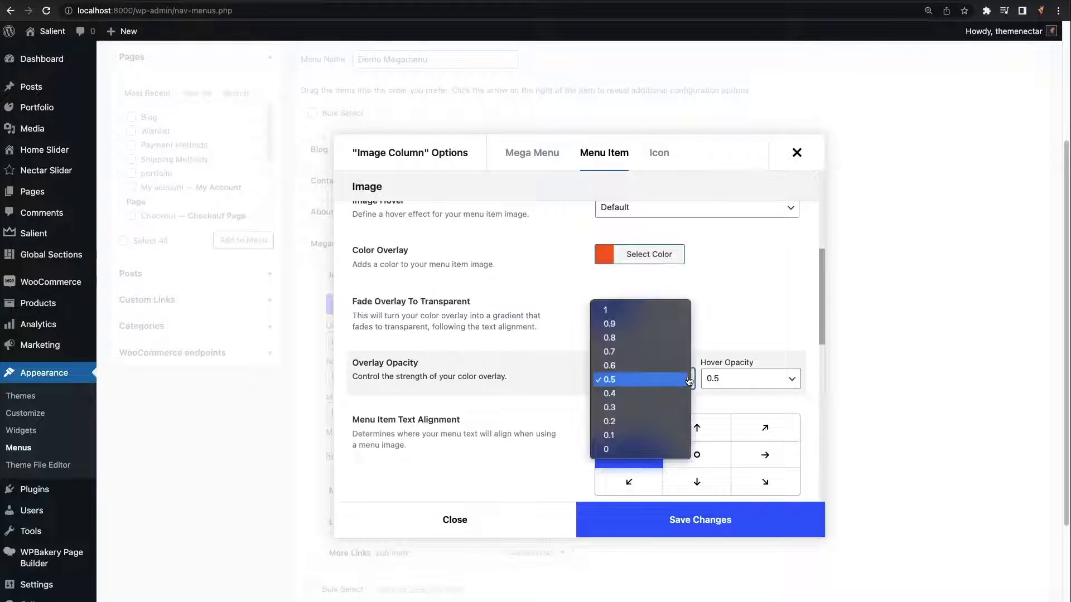
pyautogui.click(665, 316)
pyautogui.click(729, 381)
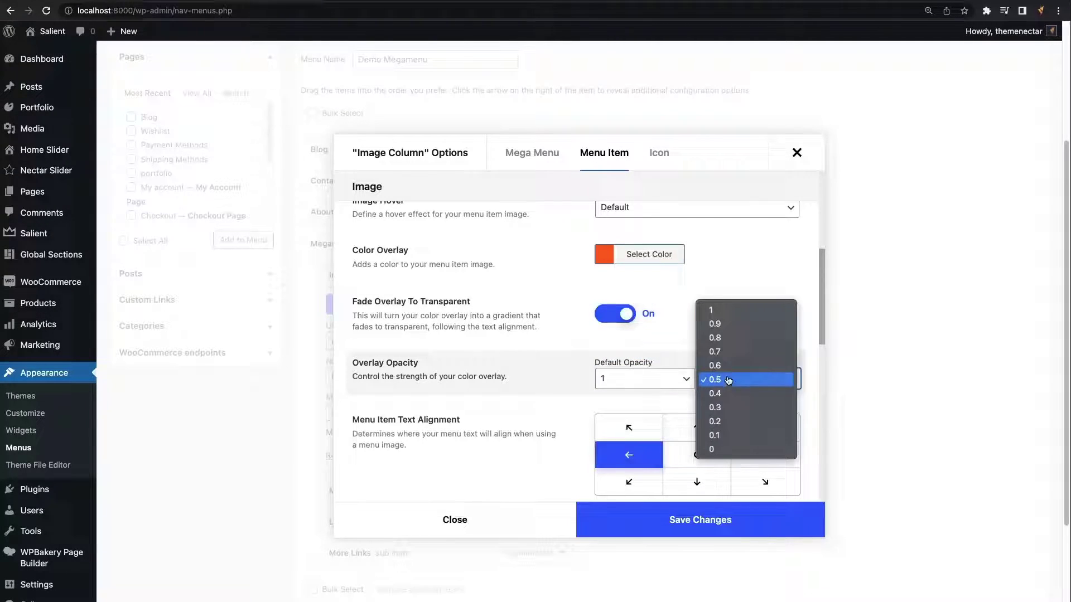
pyautogui.click(729, 352)
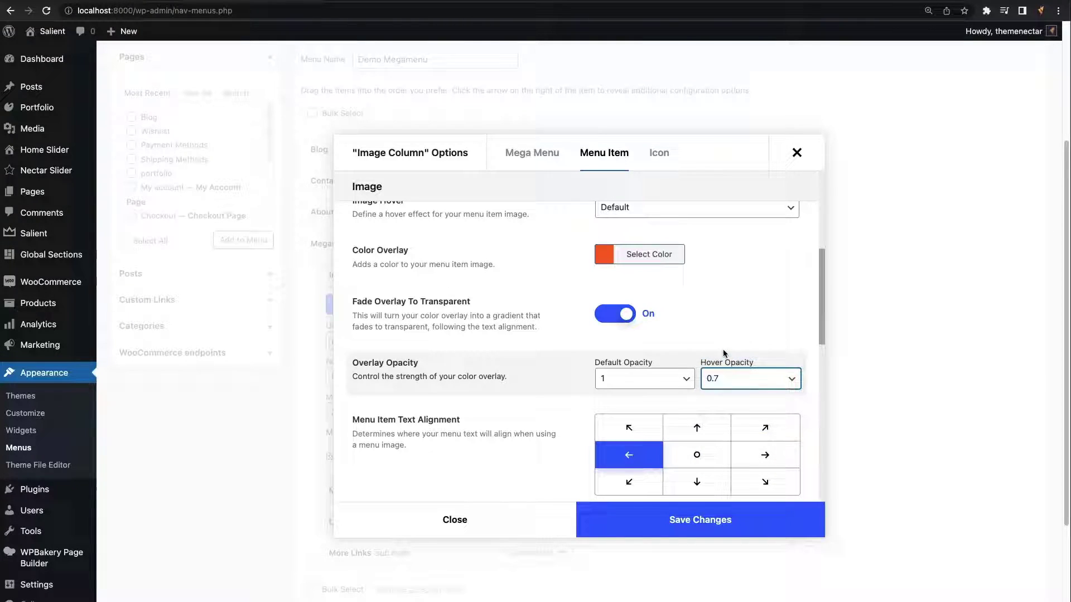
# Step: Align the menu text top-left, with 300px item height and 35px padding
pyautogui.scroll(-1, 528, 357)
pyautogui.scroll(-3, 529, 358)
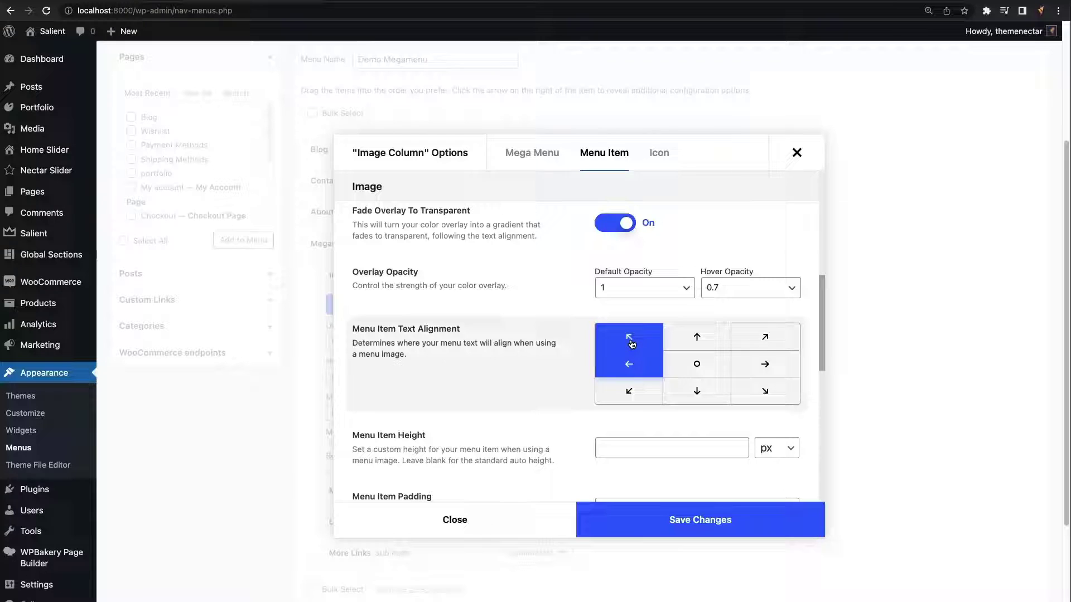
pyautogui.click(632, 343)
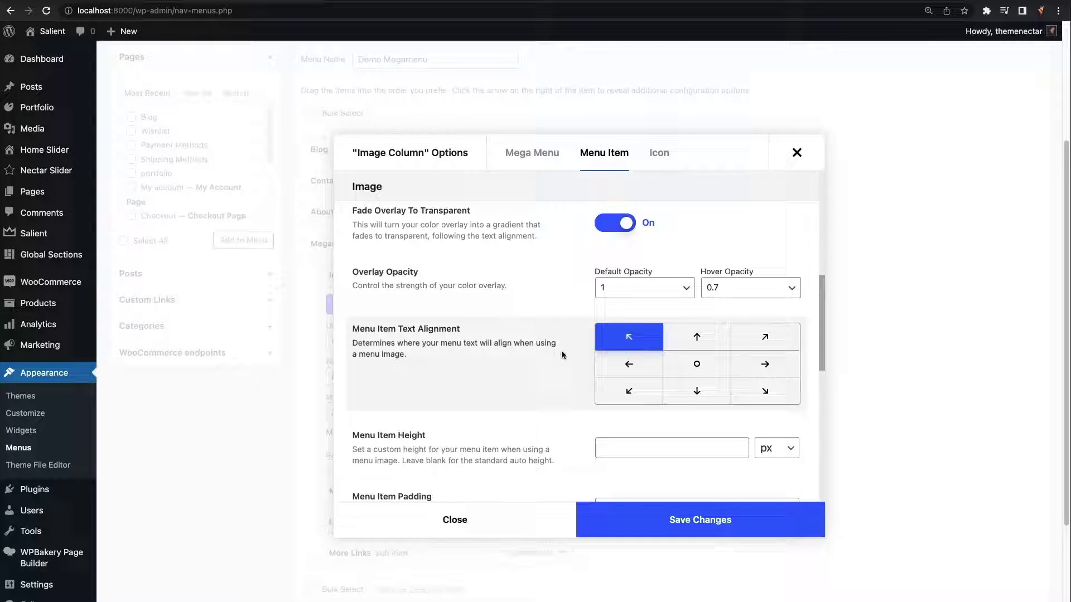
pyautogui.scroll(-3, 561, 351)
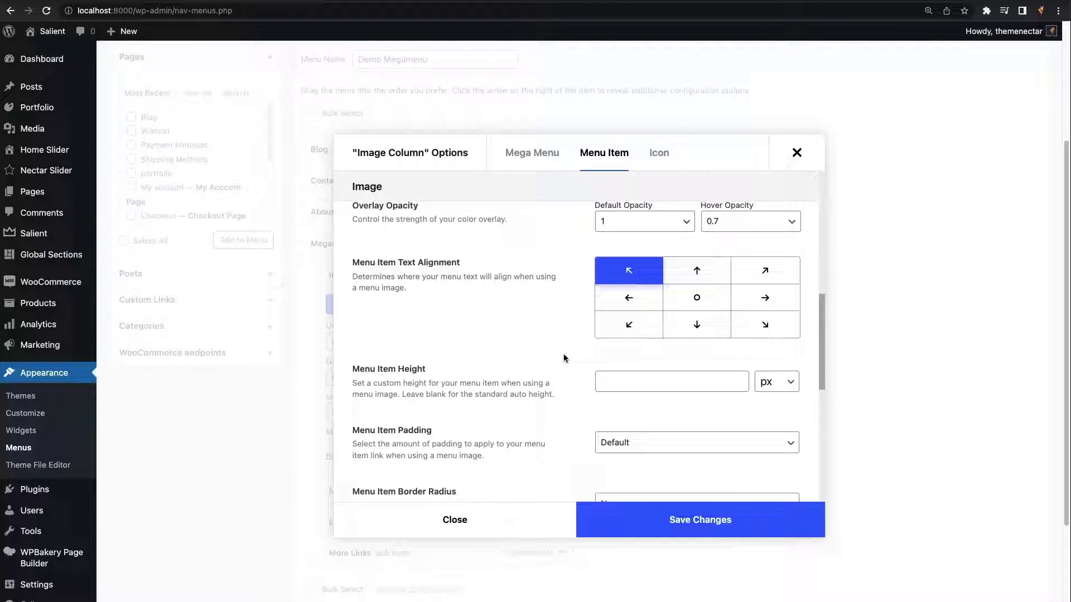
pyautogui.moveTo(635, 397); pyautogui.dragTo(679, 395)
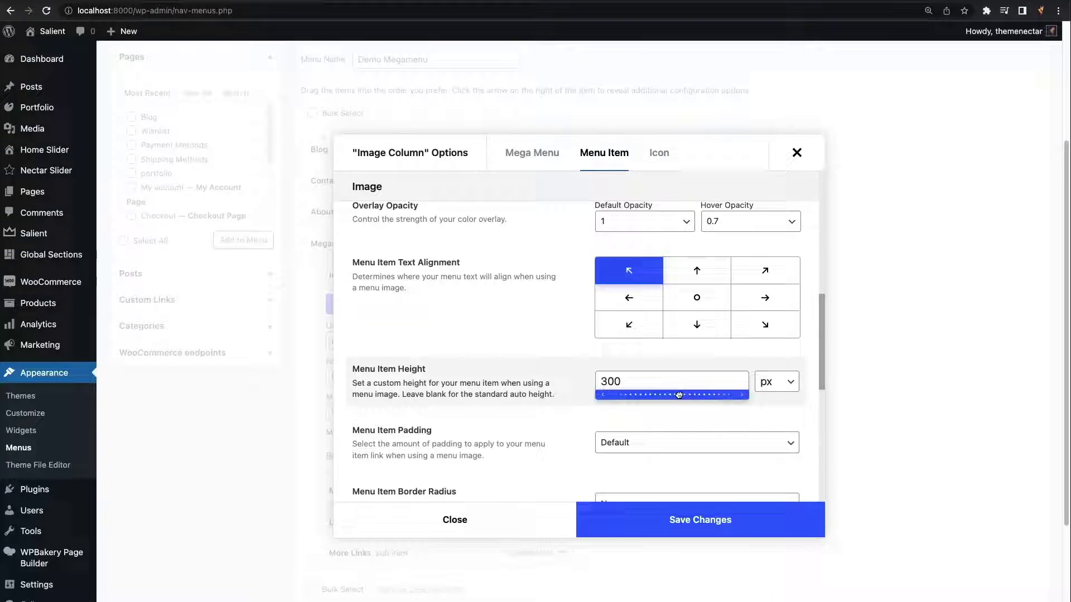
pyautogui.click(642, 442)
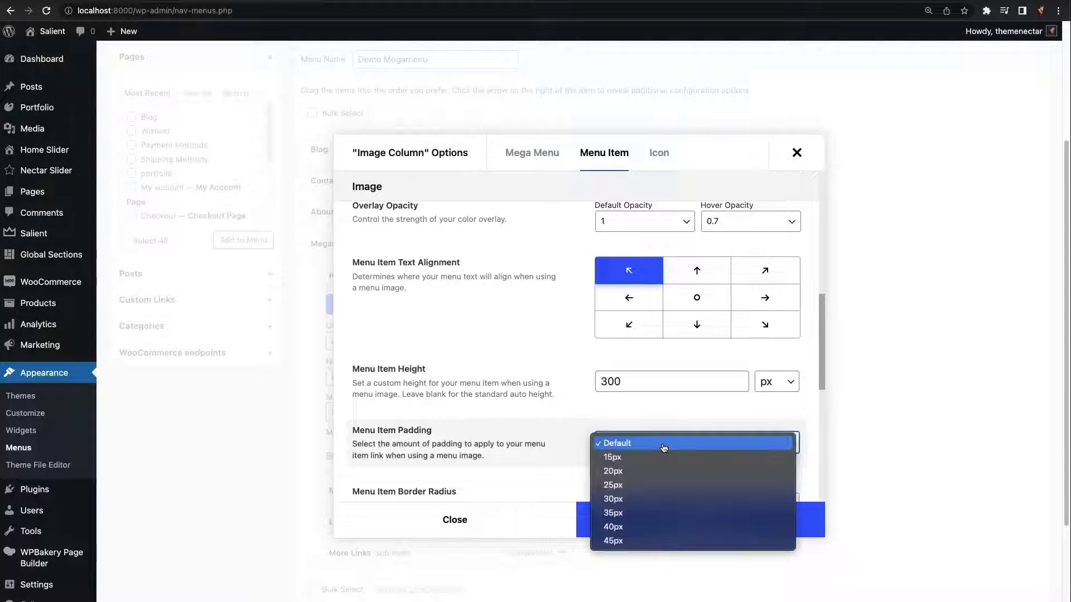
pyautogui.click(640, 512)
# Step: Make the title use the Heading 3 Font and save the Image Column options
pyautogui.scroll(-5, 477, 335)
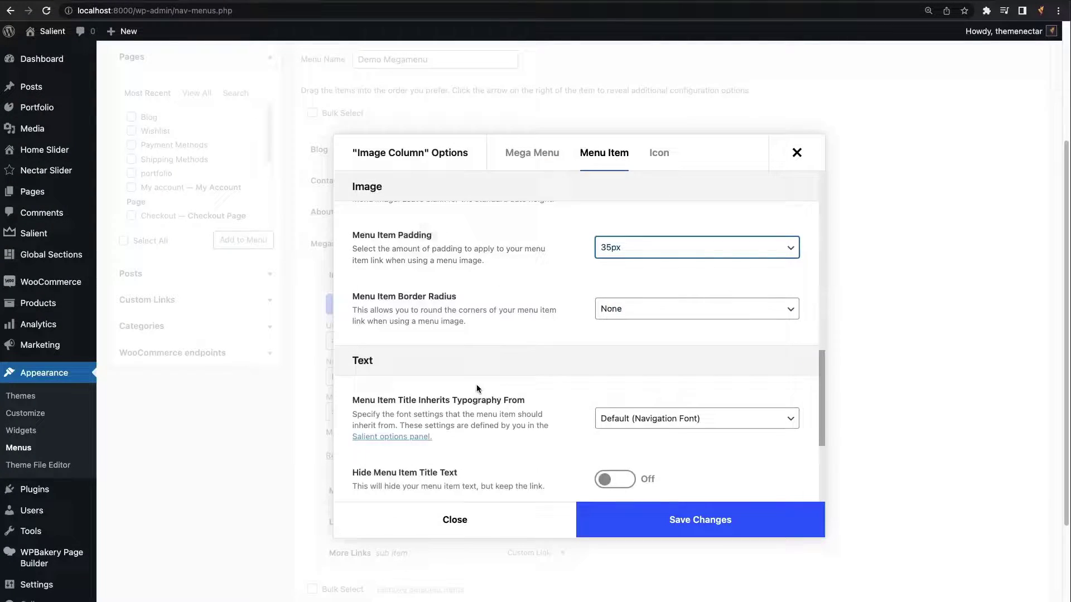
pyautogui.click(645, 403)
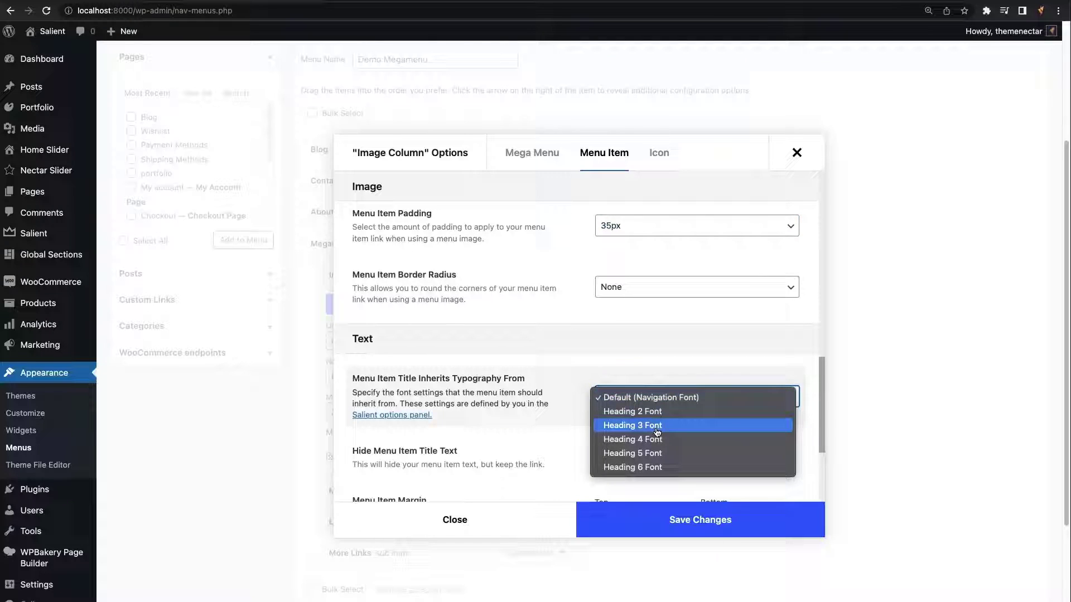
pyautogui.click(657, 425)
pyautogui.scroll(-1, 657, 433)
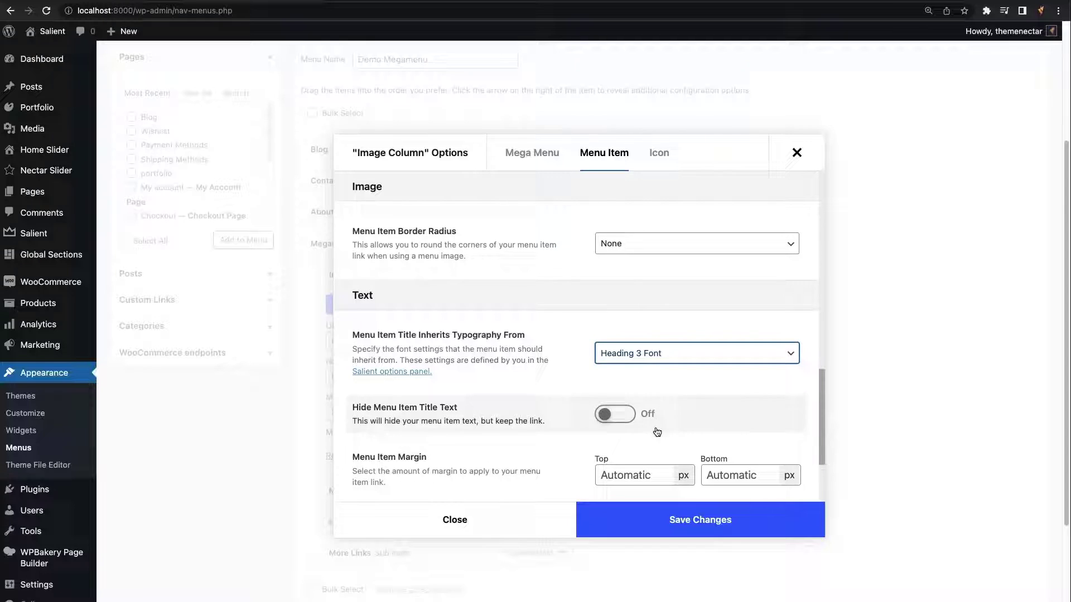
pyautogui.click(632, 527)
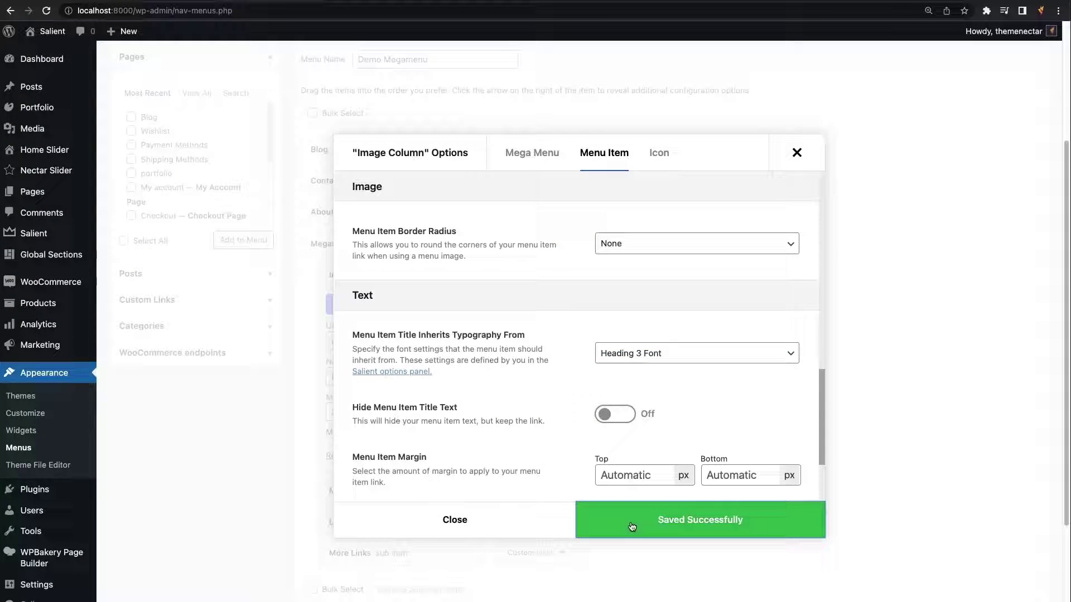
pyautogui.scroll(-1, 569, 438)
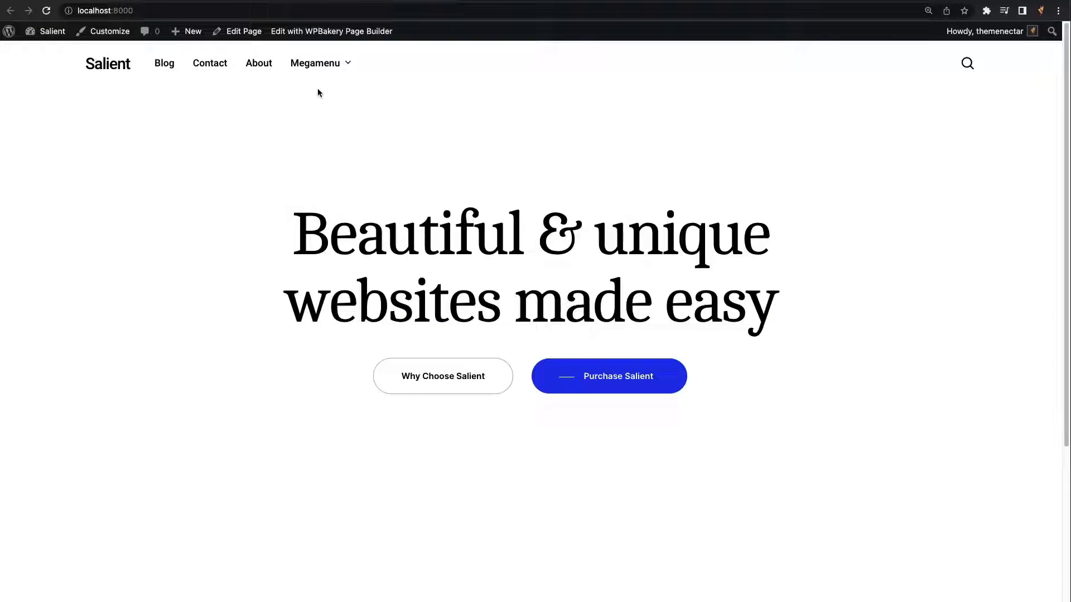
# Step: Preview the live Megamenu panel with the orange-tinted photo tile beside Main Features, Links, More Links
pyautogui.moveTo(315, 63)
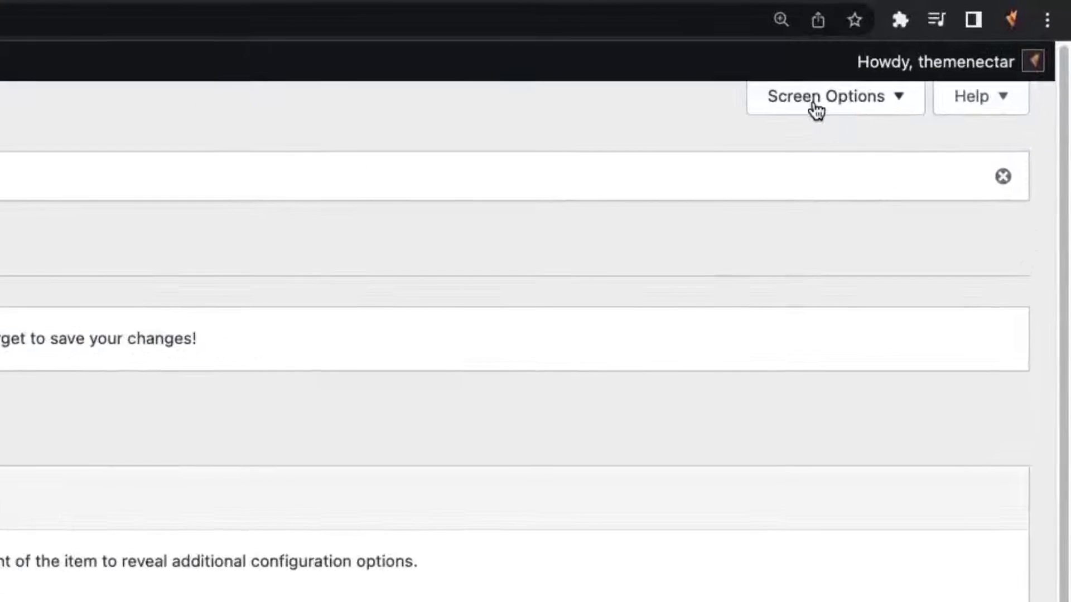
# Step: Show the Description field and paste Lorem ipsum text into the Image Column's description
pyautogui.click(909, 65)
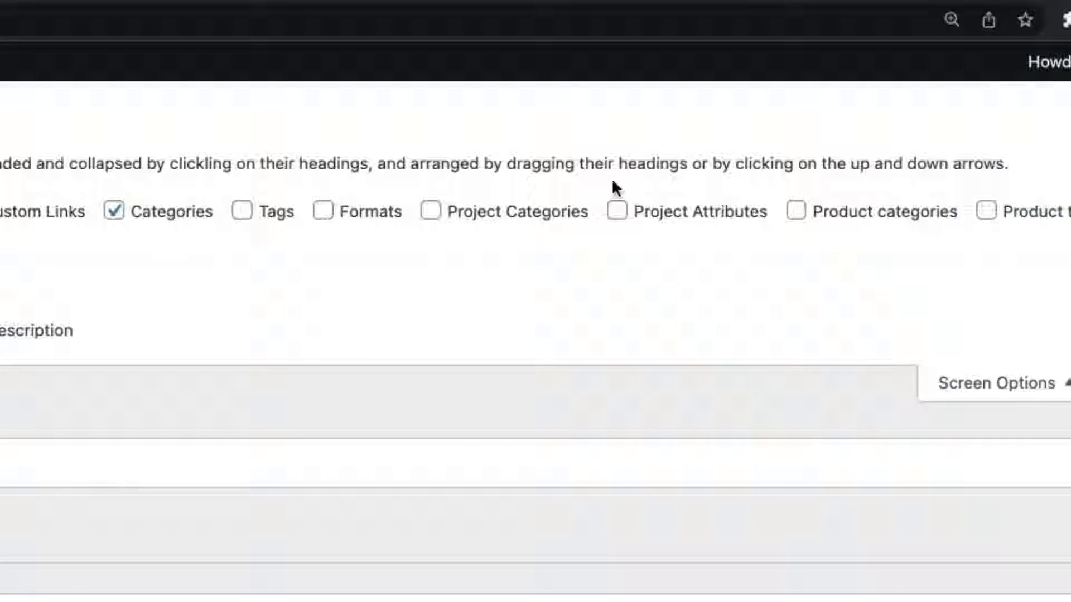
pyautogui.click(410, 333)
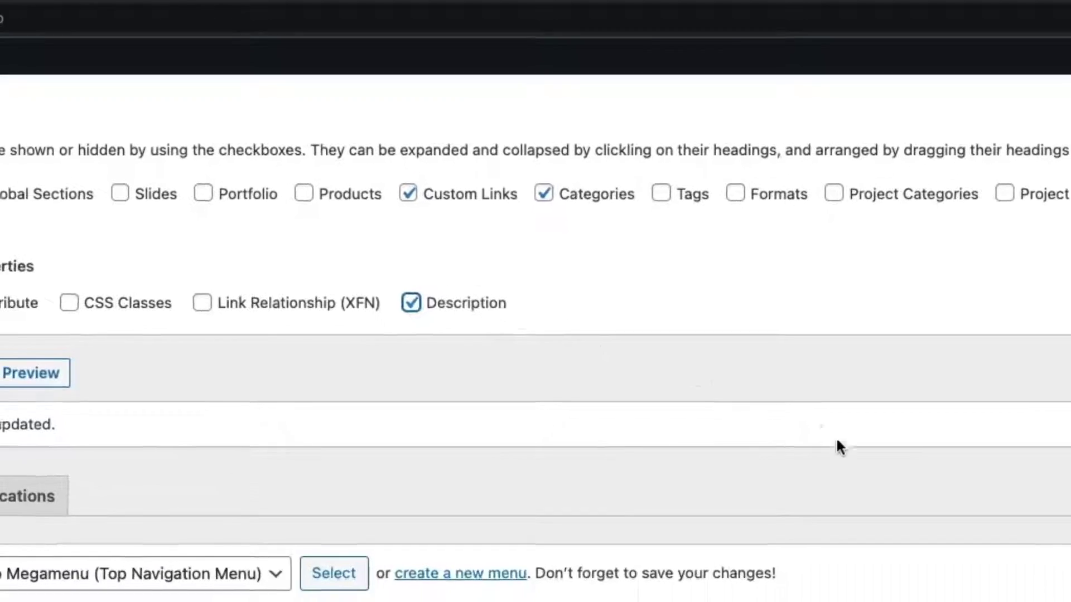
pyautogui.scroll(-10, 837, 444)
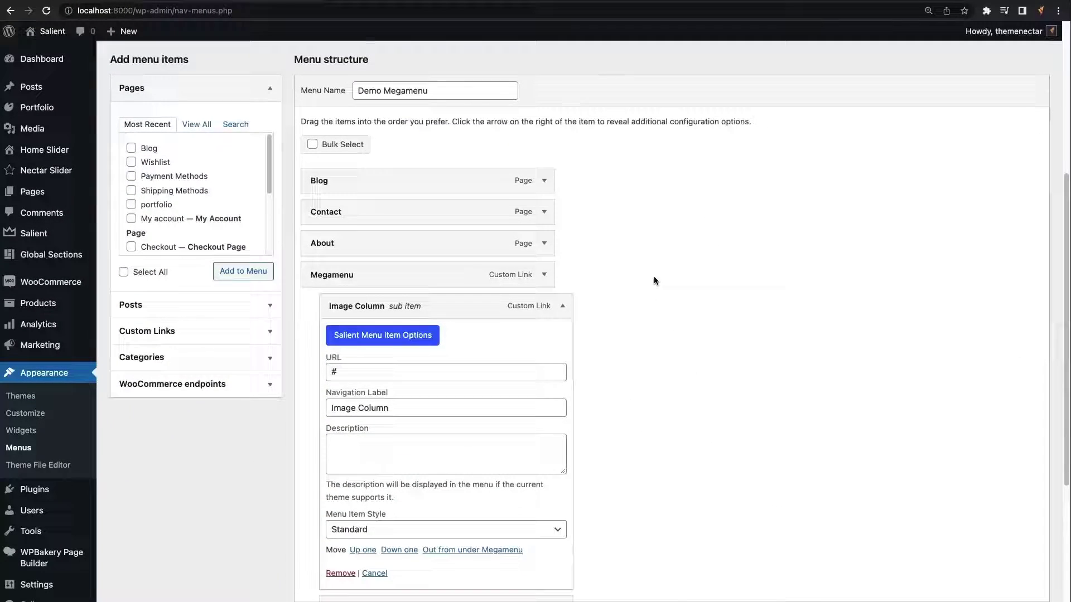
pyautogui.click(395, 436)
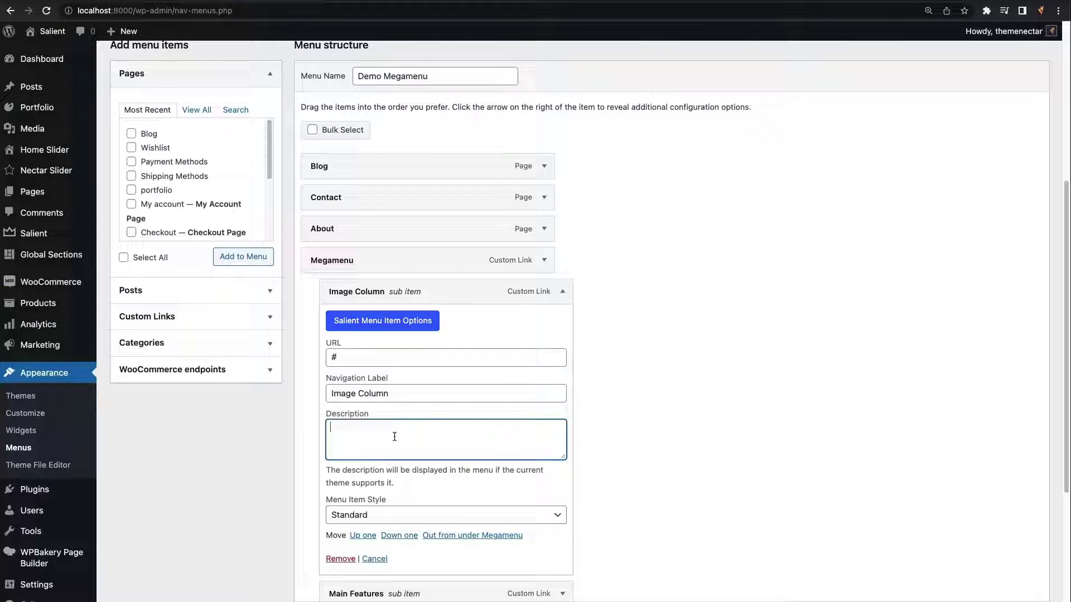
pyautogui.write('Lorem ipsum dolor sit amet, consectetur adipiscing elit. Etiam at eros at sem luctus ultricies. Quisque ullamcorper.')
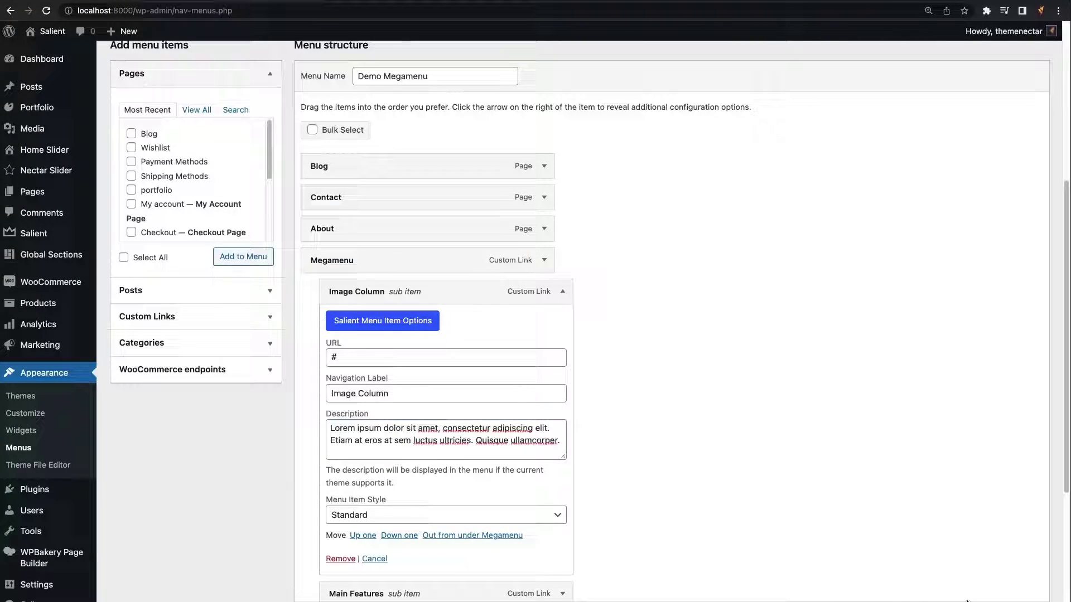
pyautogui.click(47, 11)
pyautogui.moveTo(309, 71)
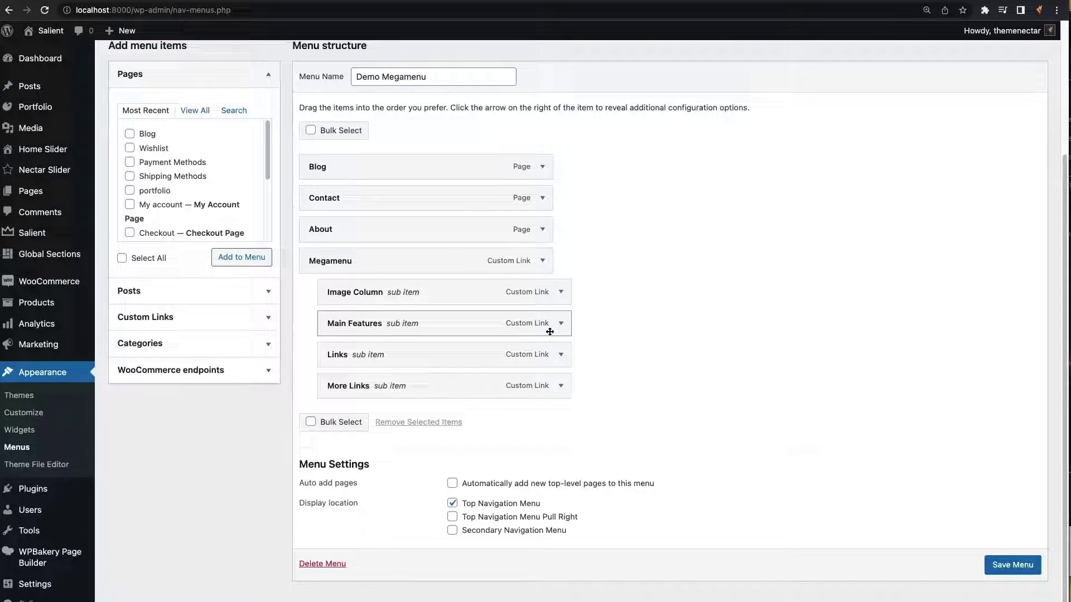
# Step: Give the Main Features column a light cyan background colour
pyautogui.click(560, 323)
pyautogui.scroll(-3, 561, 329)
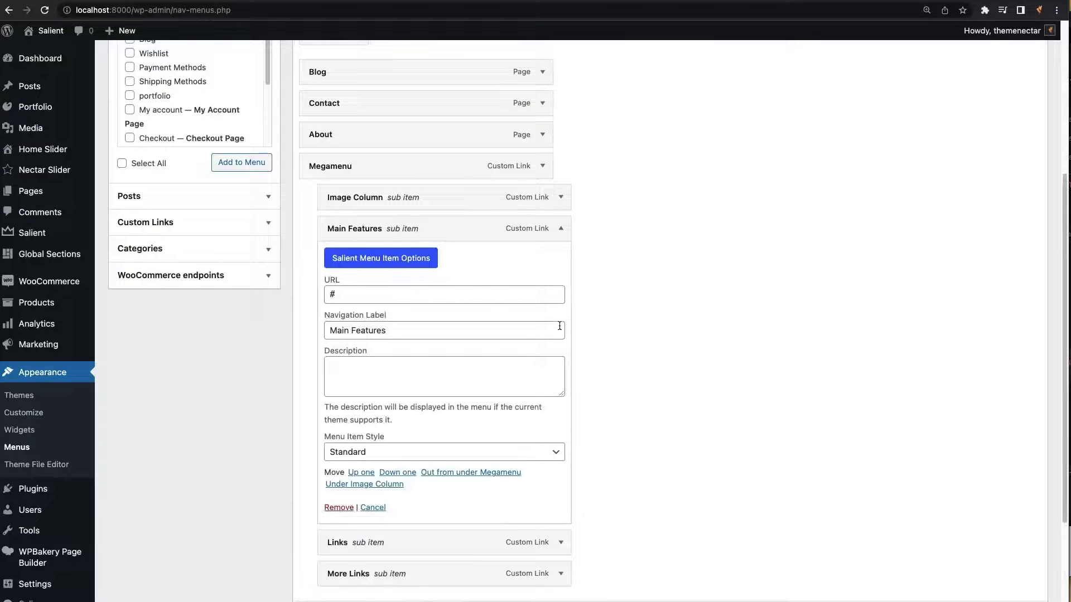
pyautogui.click(396, 259)
pyautogui.scroll(-2, 478, 276)
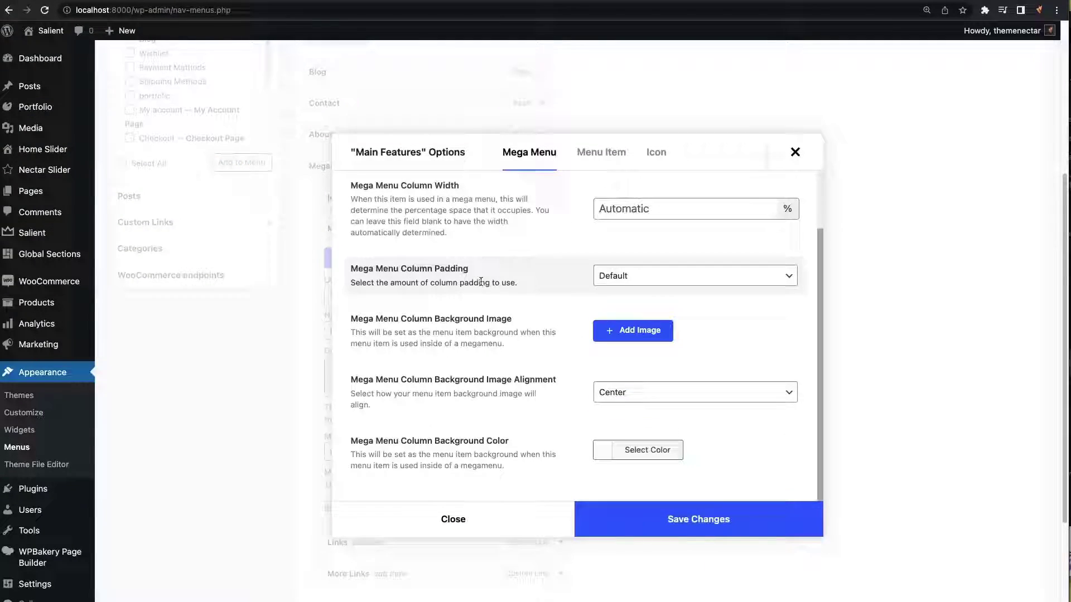
pyautogui.click(633, 436)
pyautogui.scroll(-4, 630, 442)
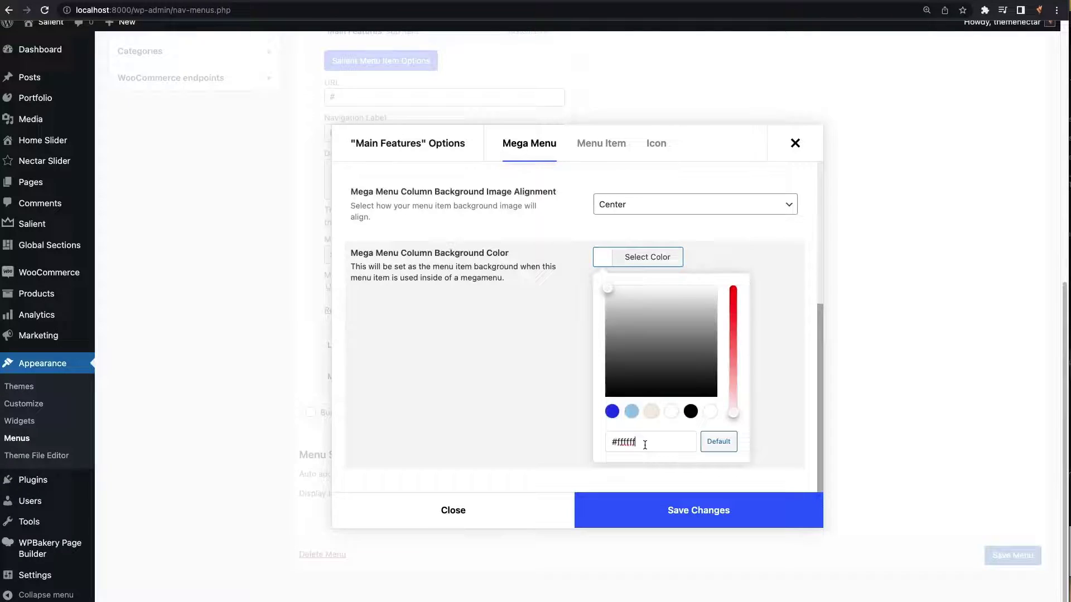
pyautogui.tripleClick(629, 441)
pyautogui.write('#e0eeee')
pyautogui.click(768, 427)
# Step: Hide the Main Features column title, set 35px column padding, and save
pyautogui.scroll(3, 742, 398)
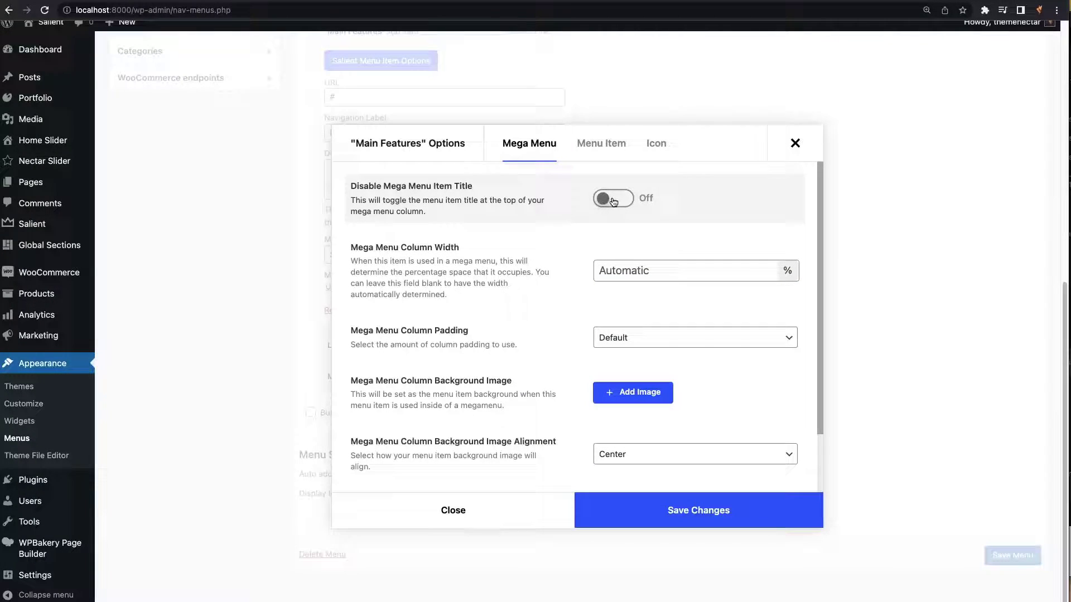
pyautogui.click(614, 202)
pyautogui.click(634, 340)
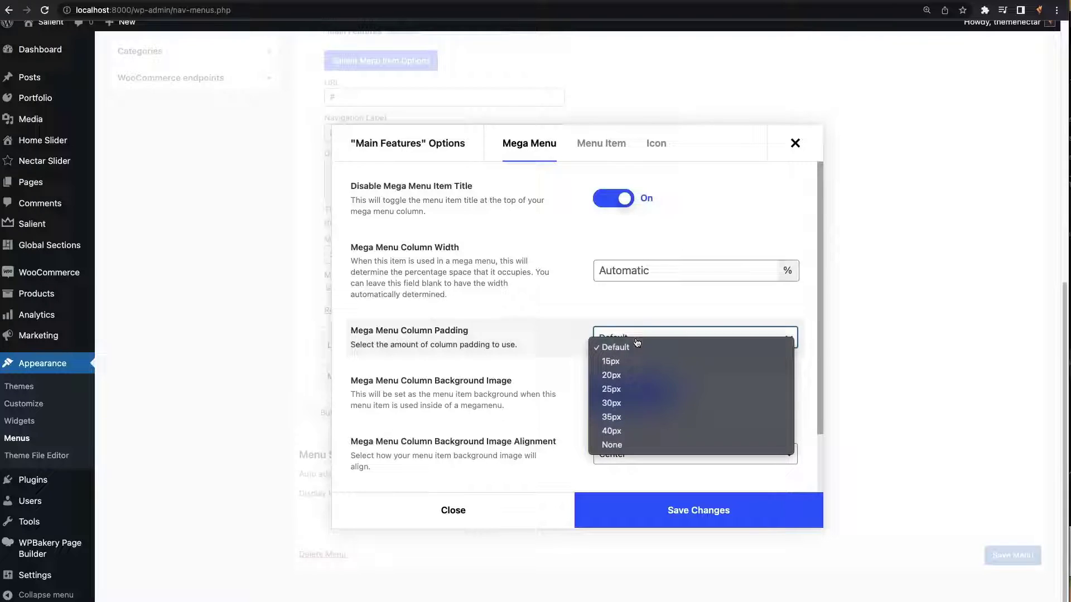
pyautogui.click(634, 420)
pyautogui.click(642, 511)
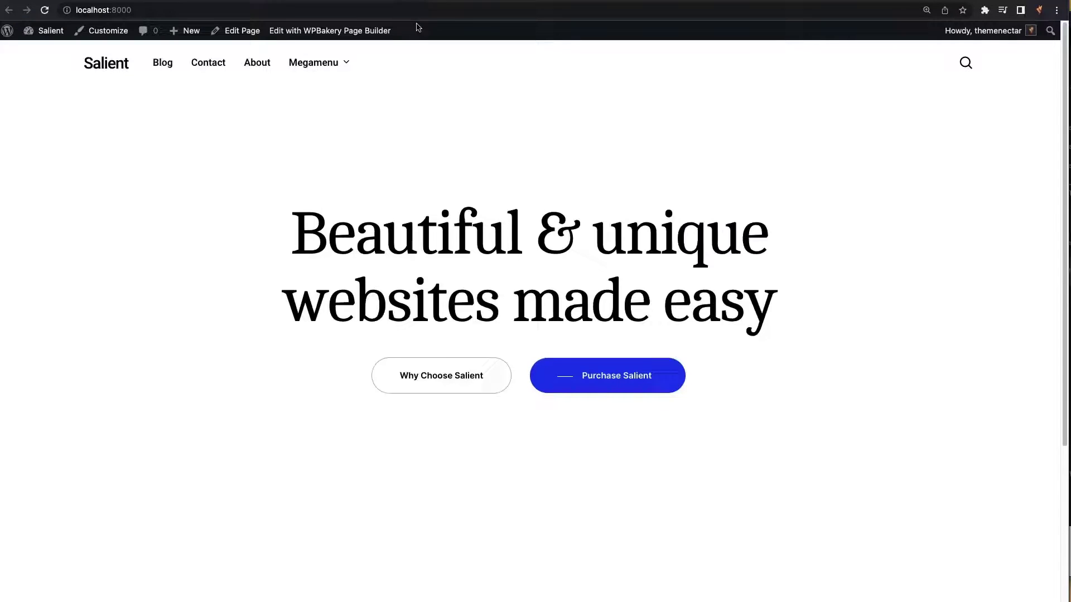
# Step: Check the live Megamenu dropdown, where Main Features appears as a light-cyan empty column
pyautogui.moveTo(332, 65)
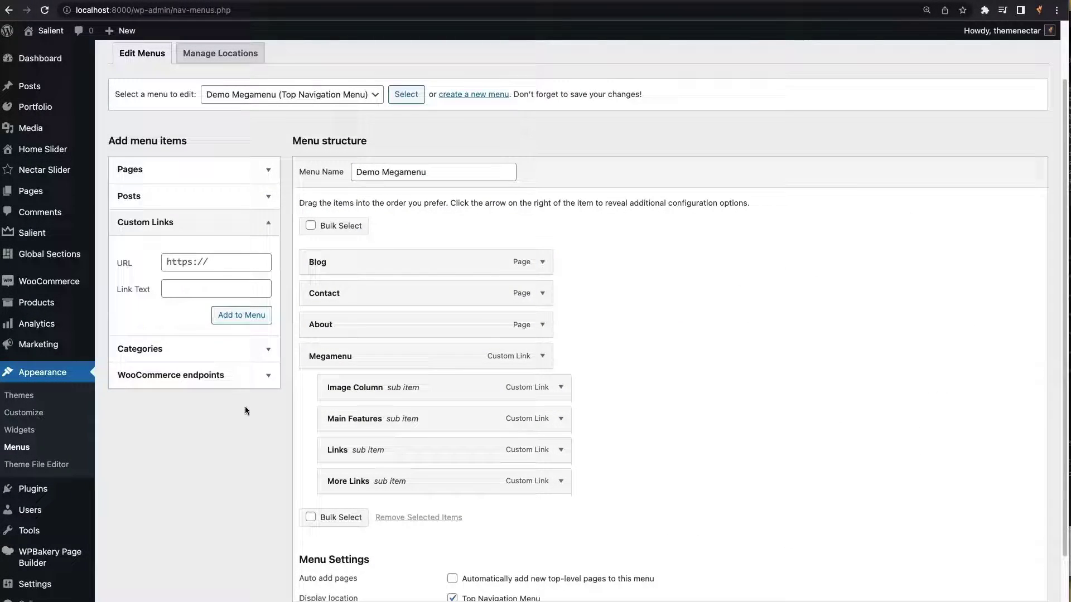
# Step: Add a 'Product Quick View' custom link with URL # nested under Main Features
pyautogui.click(209, 262)
pyautogui.hotkey('ctrl', 'a')
pyautogui.write('#')
pyautogui.click(204, 289)
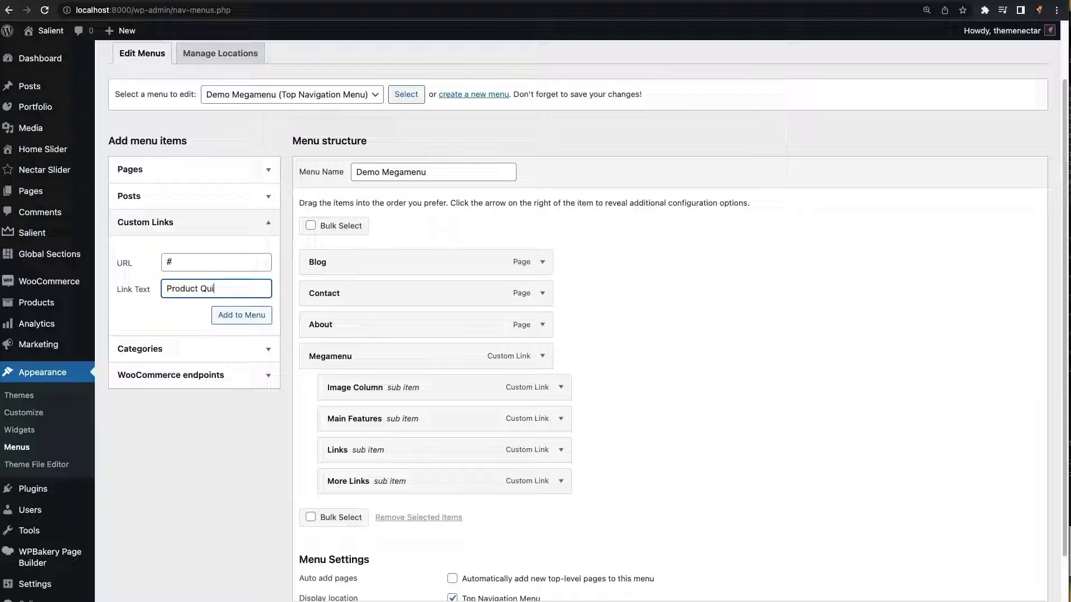
pyautogui.click(242, 314)
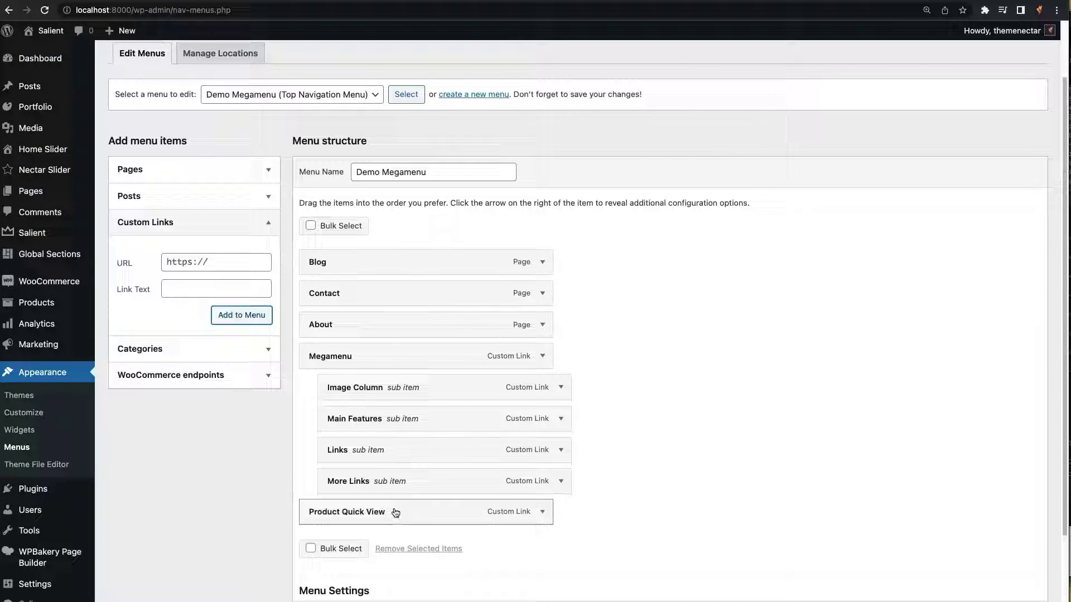
pyautogui.moveTo(394, 511); pyautogui.dragTo(433, 443)
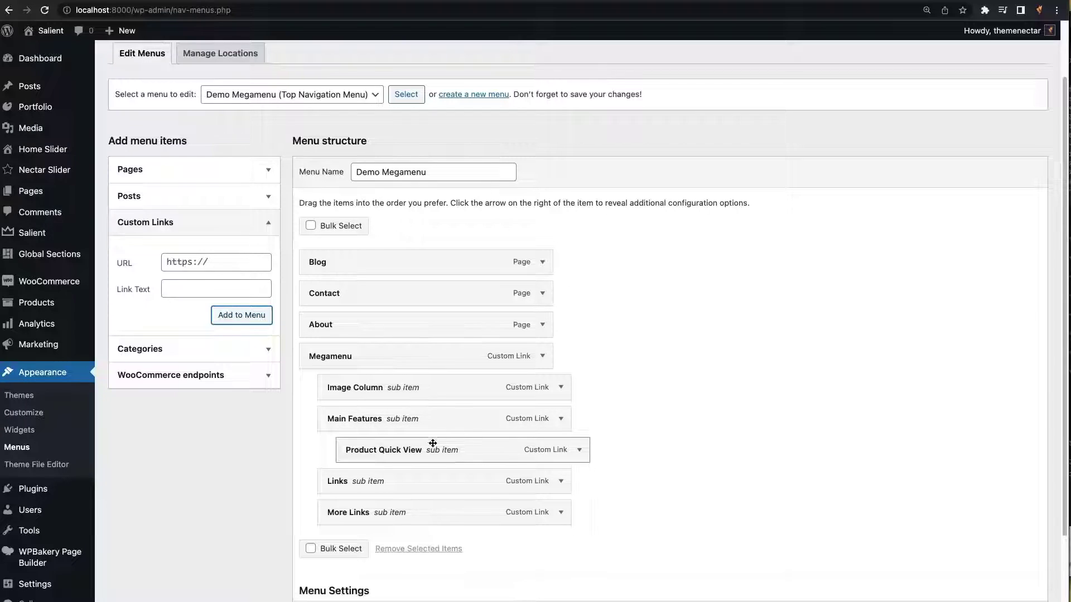
# Step: Bring up the Salient Menu Item Options for Product Quick View
pyautogui.click(581, 450)
pyautogui.scroll(-3, 396, 341)
pyautogui.click(393, 314)
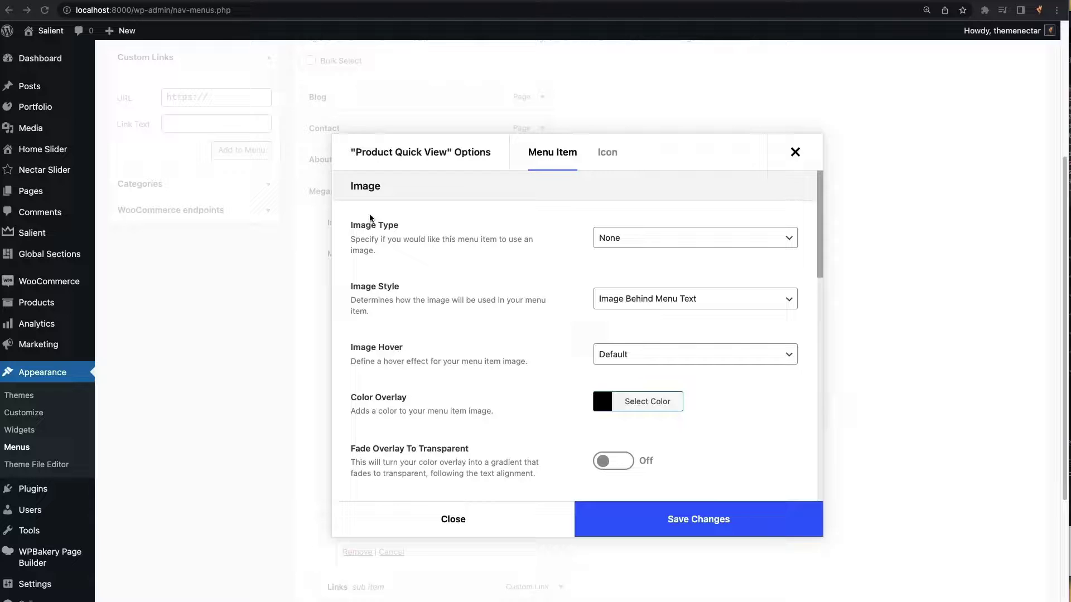
# Step: Give Product Quick View a 36px Iconsmind snowflake icon with 15px icon spacing
pyautogui.click(607, 153)
pyautogui.click(627, 200)
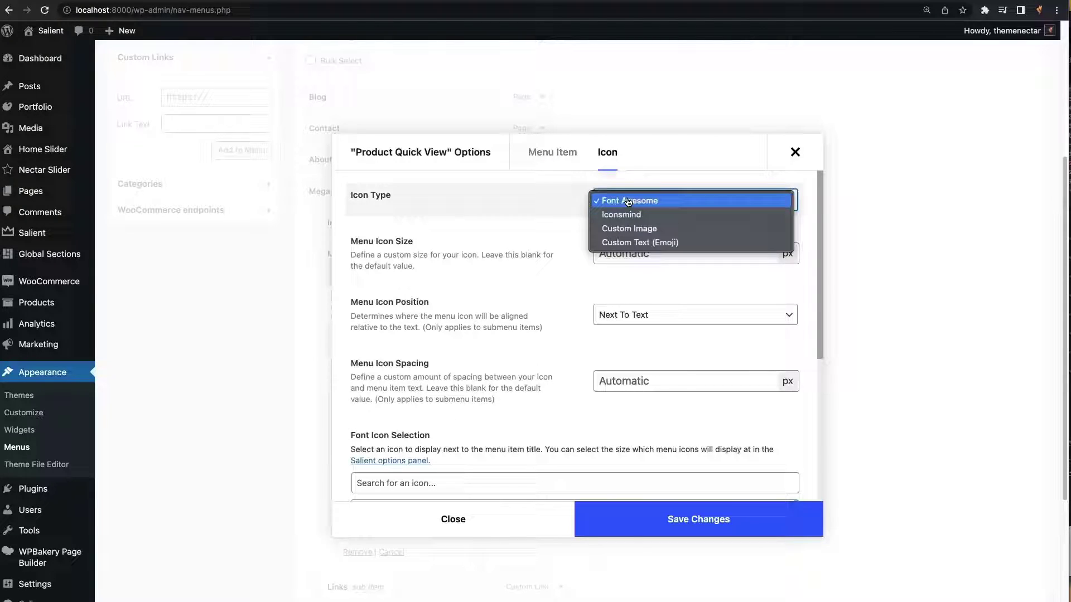
pyautogui.click(664, 222)
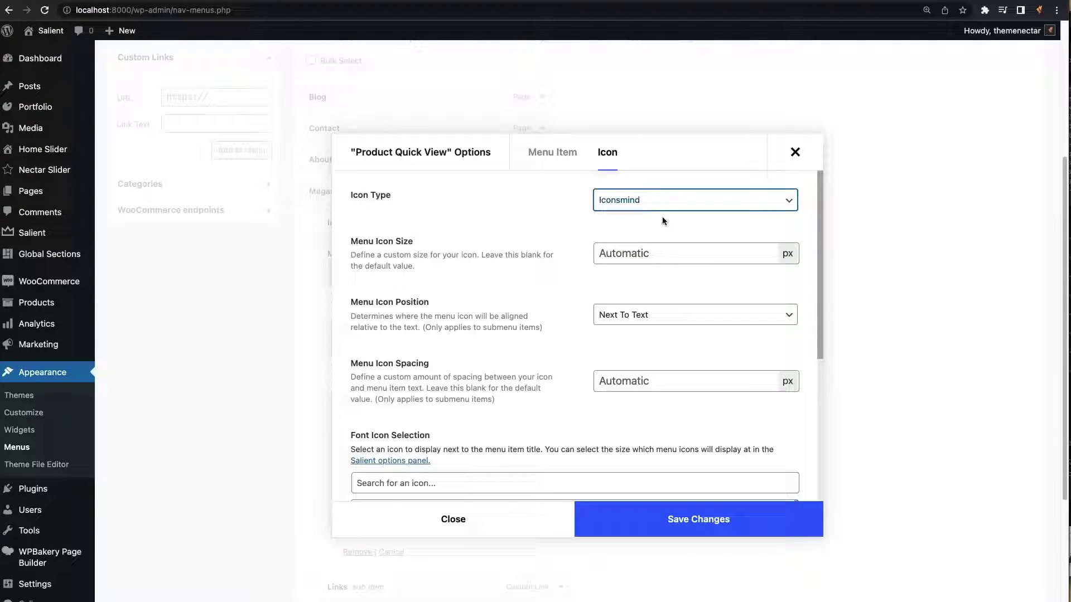
pyautogui.scroll(-4, 664, 235)
pyautogui.scroll(-1, 542, 396)
pyautogui.scroll(-3, 542, 397)
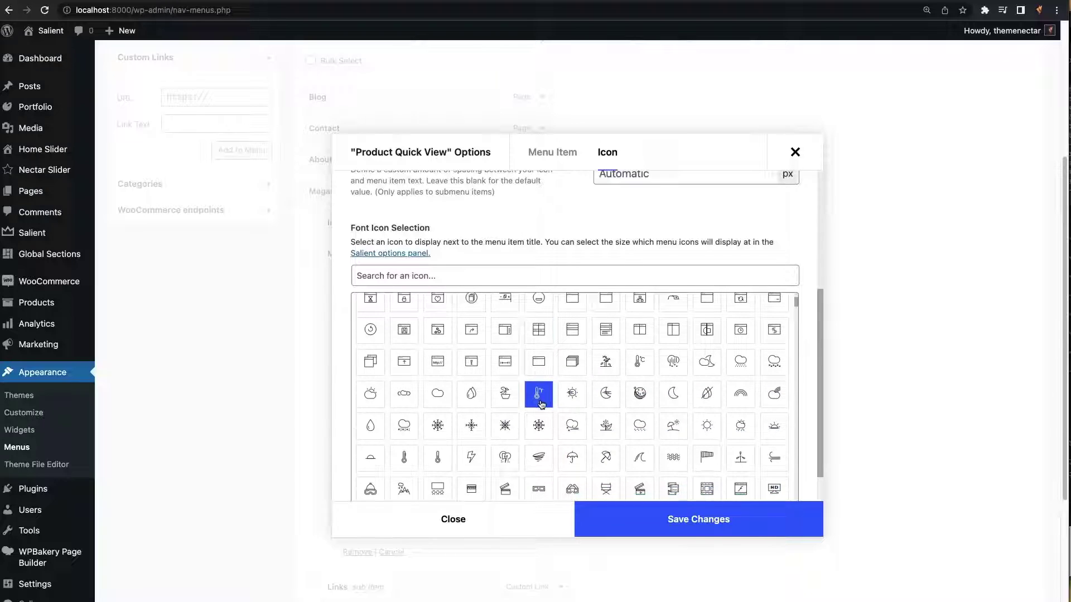
pyautogui.click(542, 427)
pyautogui.scroll(5, 558, 286)
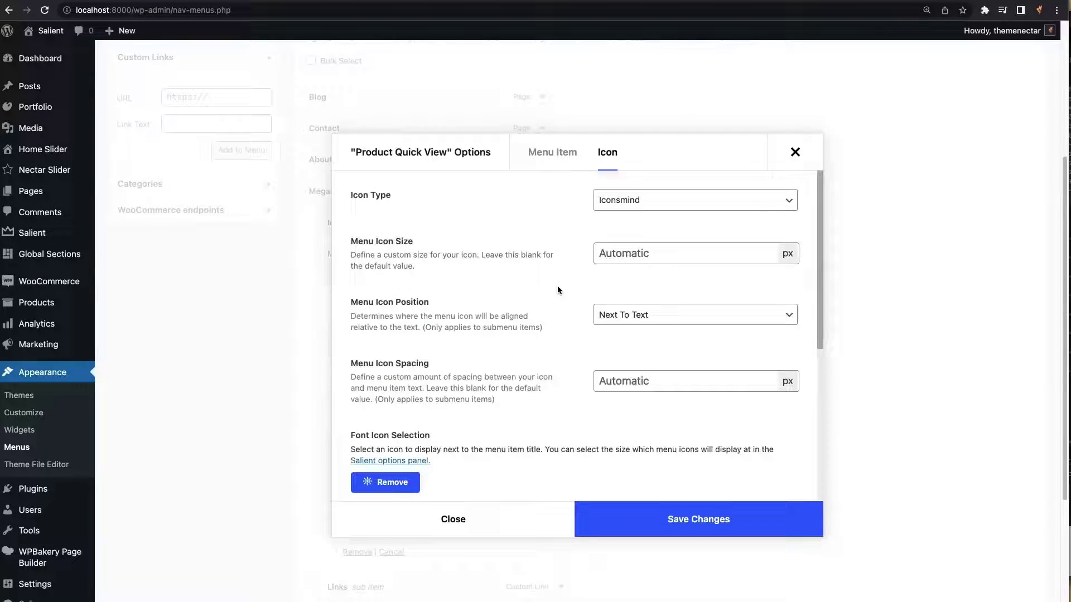
pyautogui.click(647, 259)
pyautogui.write('36')
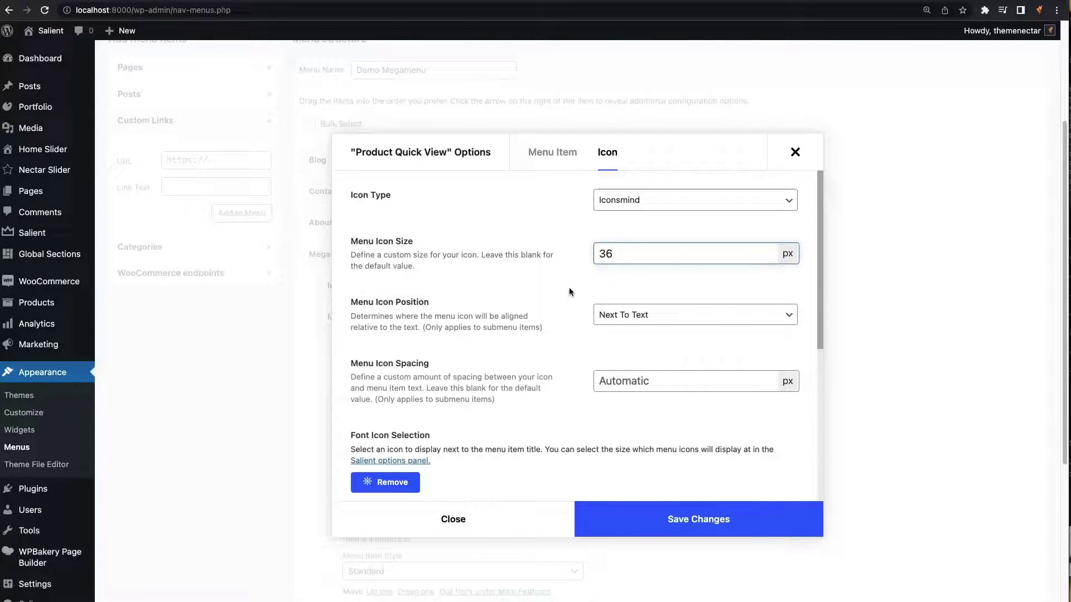
pyautogui.click(625, 376)
pyautogui.write('15')
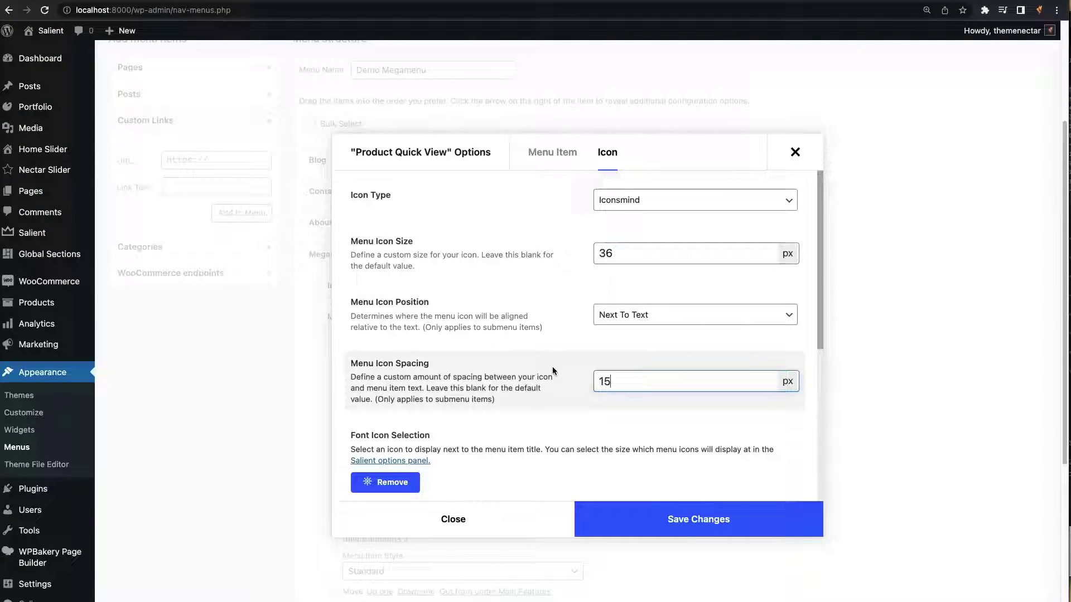
# Step: Set its title typography to Heading 5 Font with a 15px bottom margin, and save
pyautogui.click(572, 161)
pyautogui.scroll(-5, 550, 280)
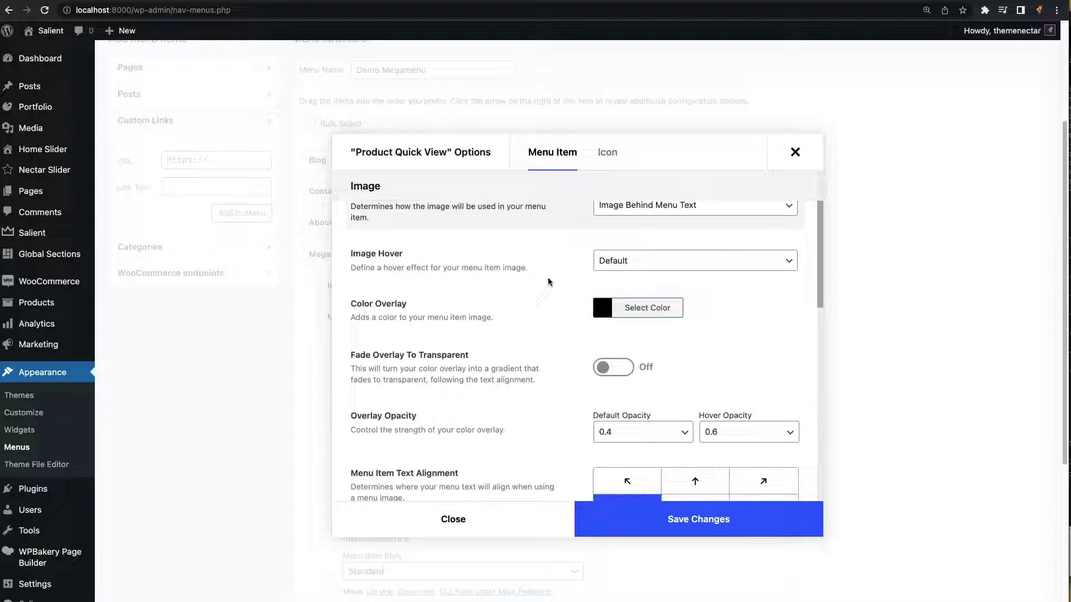
pyautogui.scroll(-7, 549, 281)
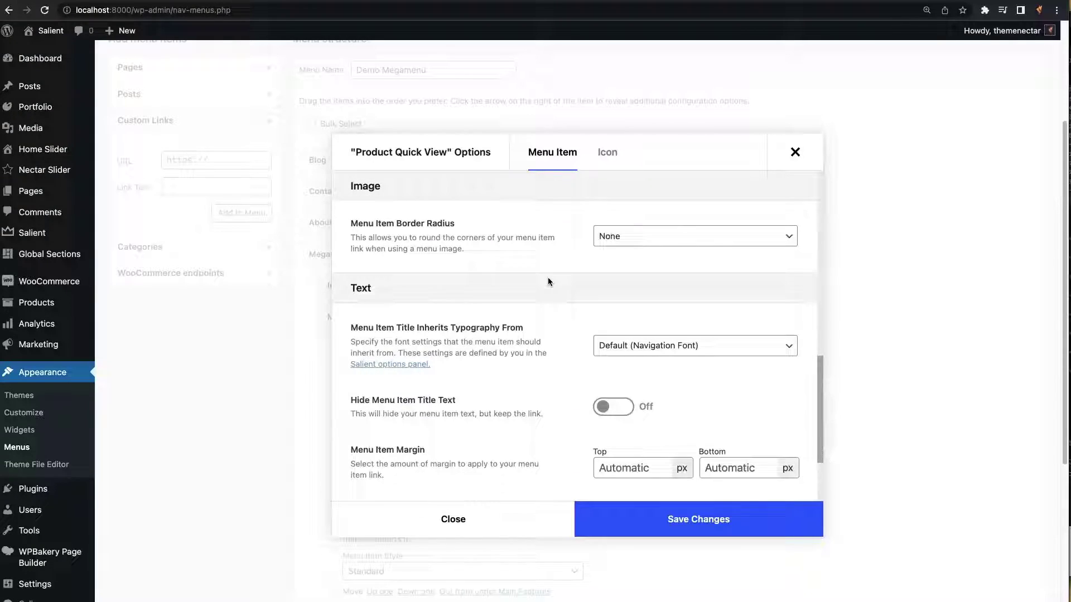
pyautogui.scroll(-1, 548, 283)
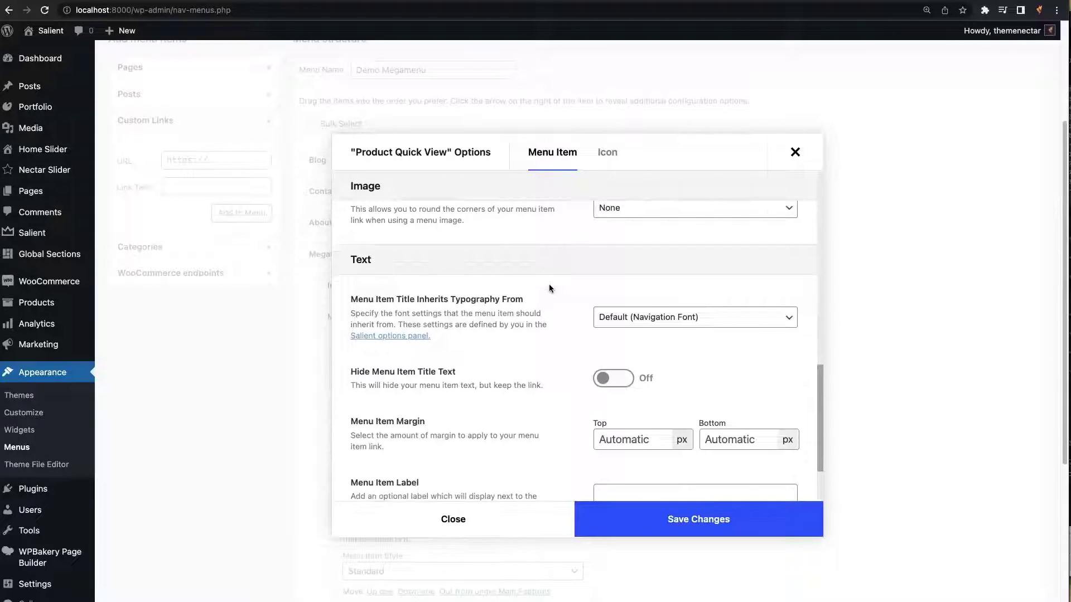
pyautogui.click(664, 317)
pyautogui.click(655, 367)
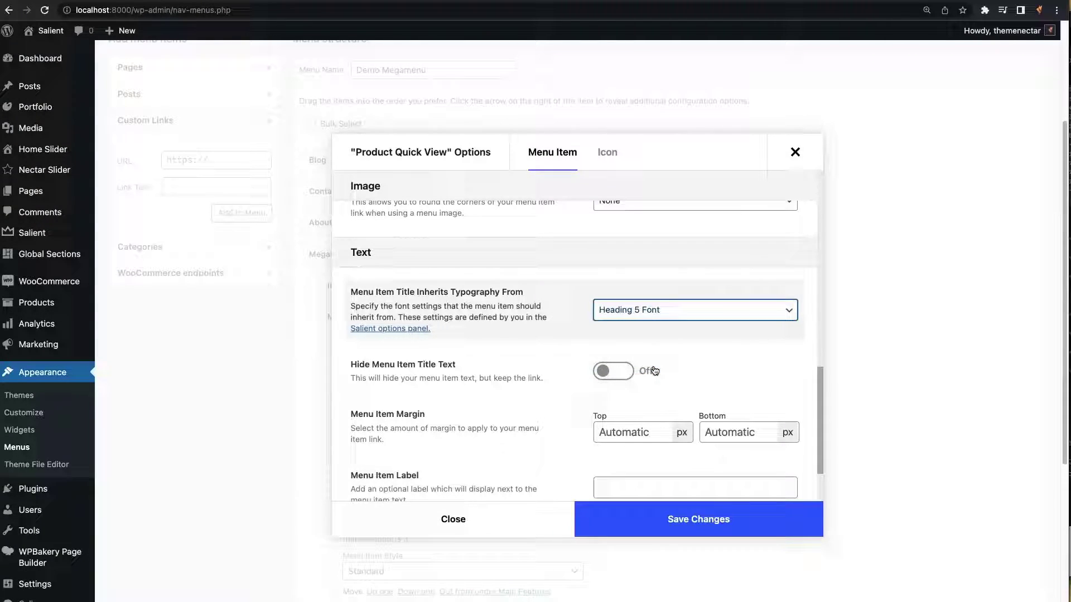
pyautogui.scroll(-2, 687, 335)
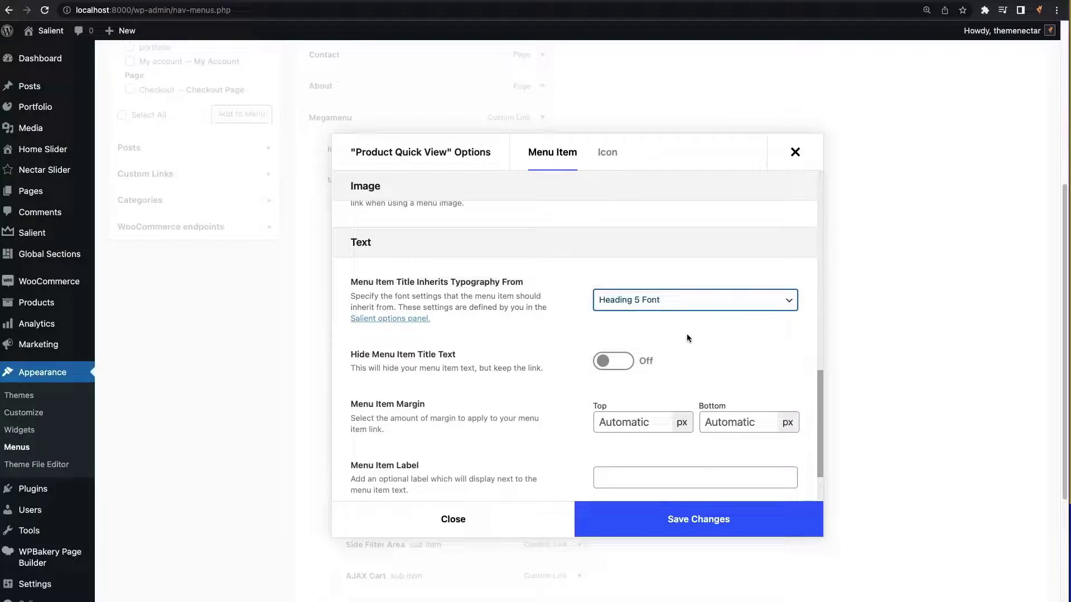
pyautogui.click(719, 407)
pyautogui.click(721, 415)
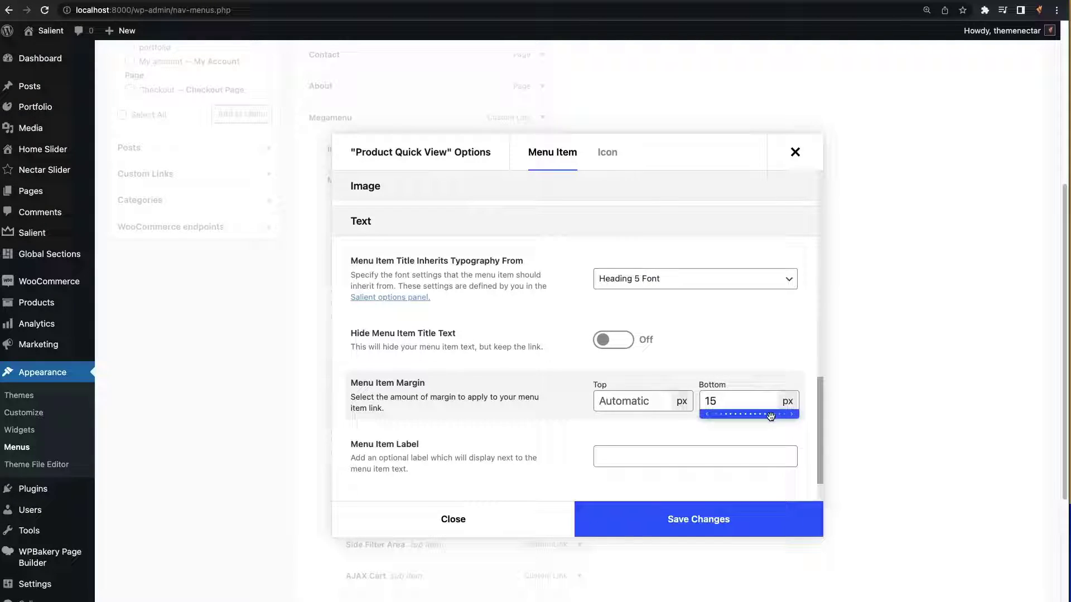
pyautogui.click(669, 523)
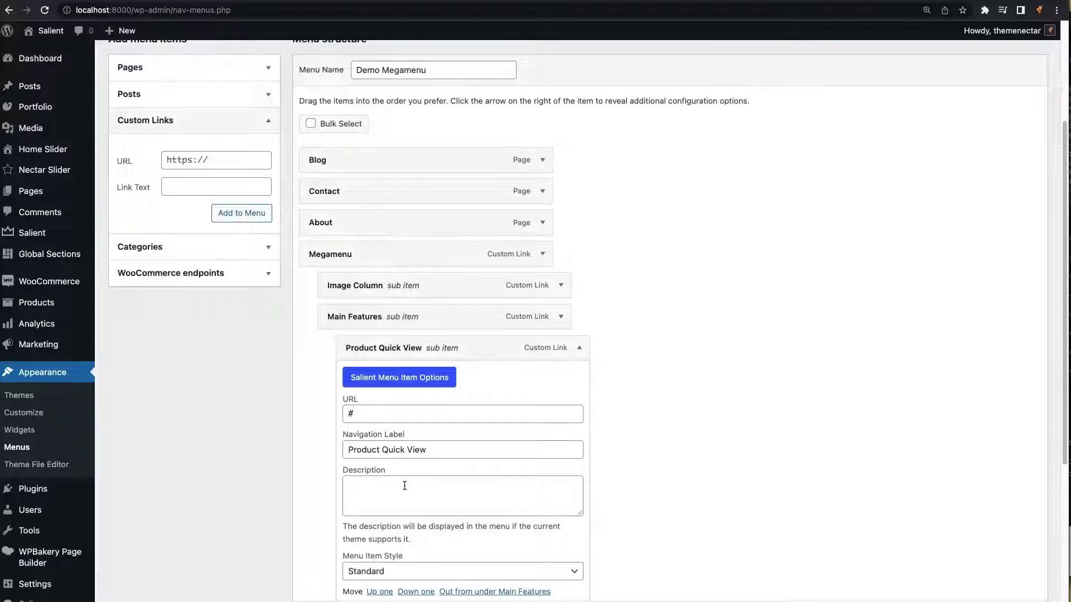
# Step: Enter 'Increase your sales' as the Product Quick View description
pyautogui.click(404, 485)
pyautogui.write('Increase')
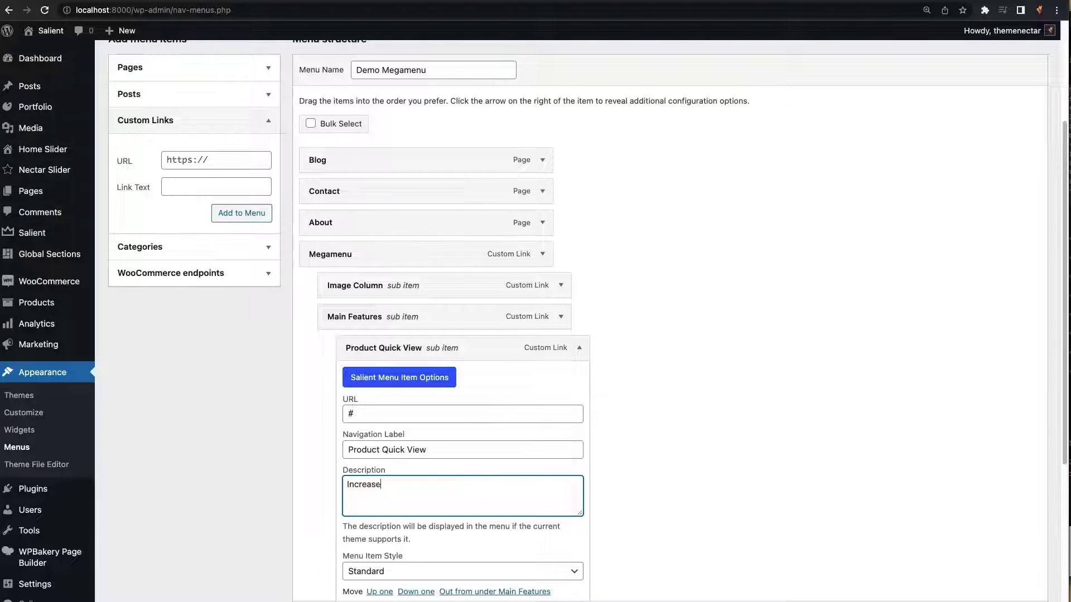
pyautogui.write(' your sales.')
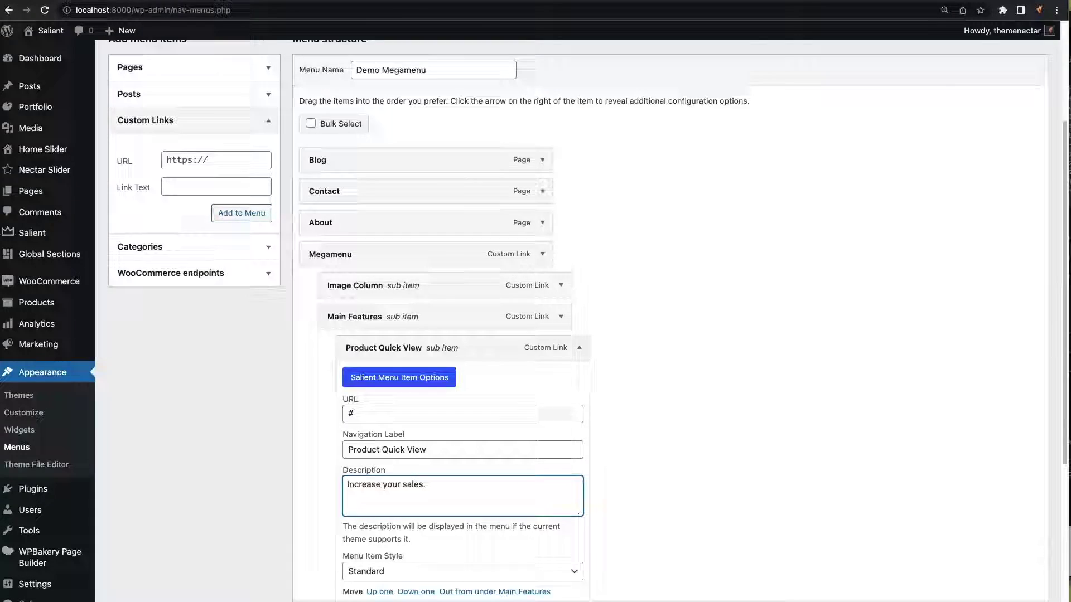
pyautogui.moveTo(337, 61)
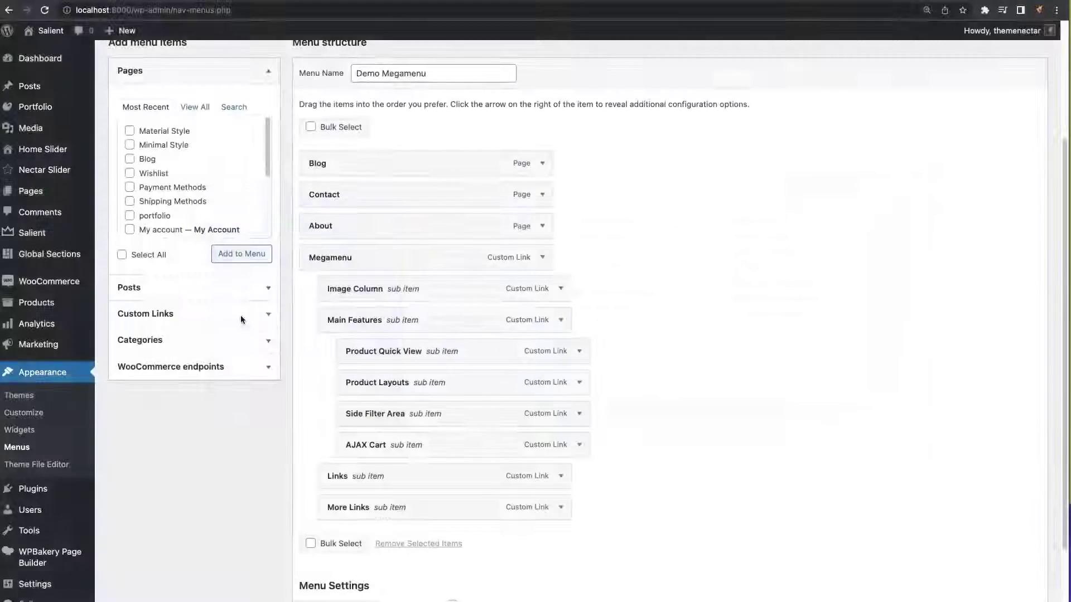
# Step: Add Product Styles and WooCommerce Pages as custom links with '#' URLs
pyautogui.click(240, 316)
pyautogui.click(200, 164)
pyautogui.write('#')
pyautogui.click(186, 191)
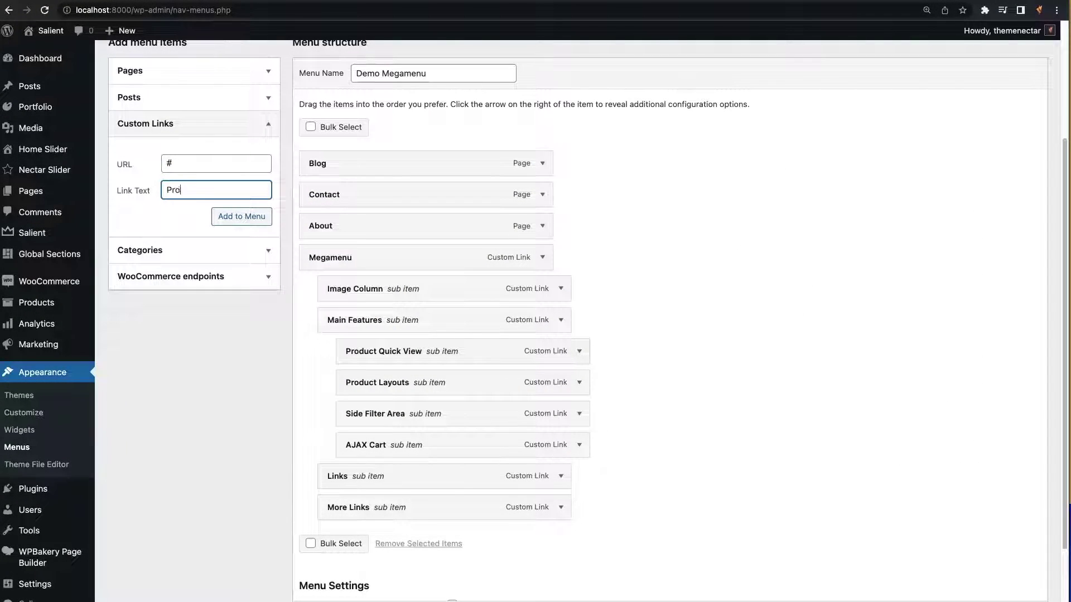
pyautogui.click(234, 216)
pyautogui.click(192, 162)
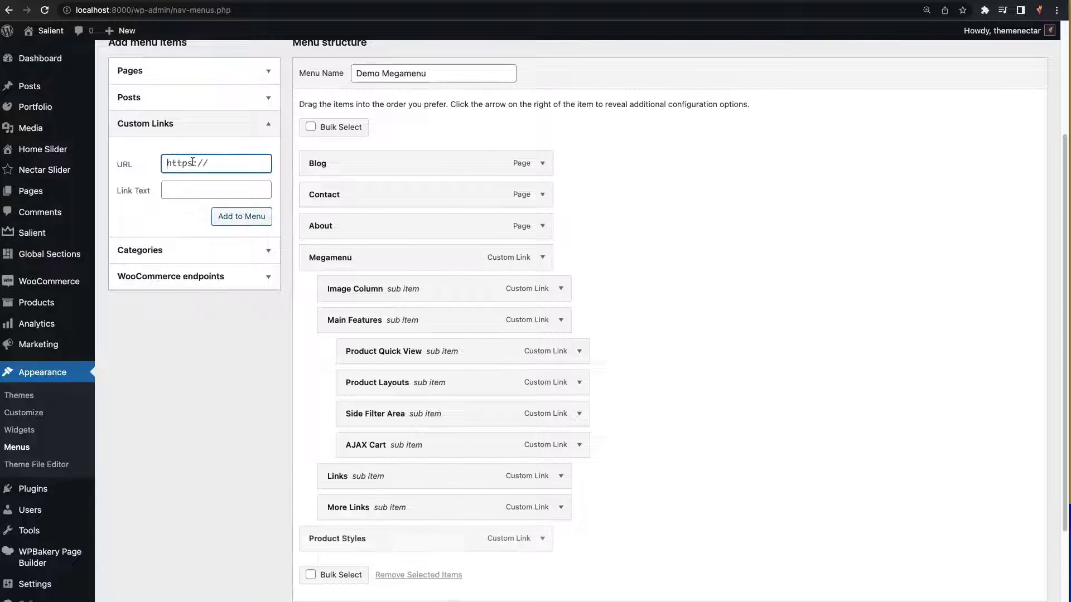
pyautogui.click(189, 186)
pyautogui.write('WooCommerce')
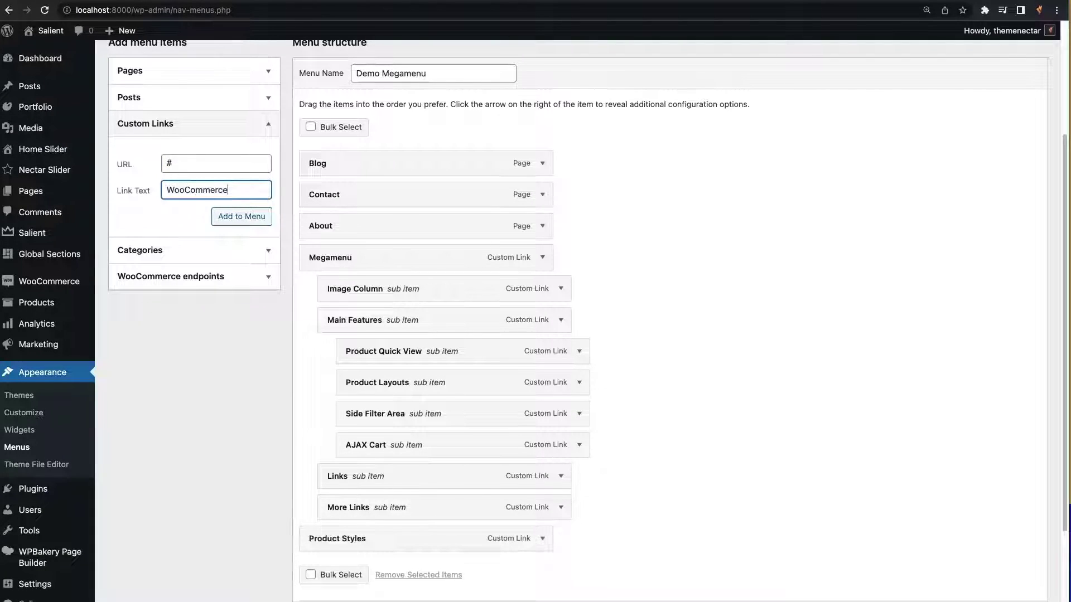
pyautogui.click(206, 218)
# Step: Nest Product Styles and then WooCommerce Pages under the Links item
pyautogui.scroll(-1, 280, 391)
pyautogui.moveTo(366, 517); pyautogui.dragTo(398, 487)
pyautogui.moveTo(351, 548); pyautogui.dragTo(397, 518)
# Step: Hide the Links column title, give it 35px column padding, and save
pyautogui.click(560, 458)
pyautogui.scroll(-3, 560, 447)
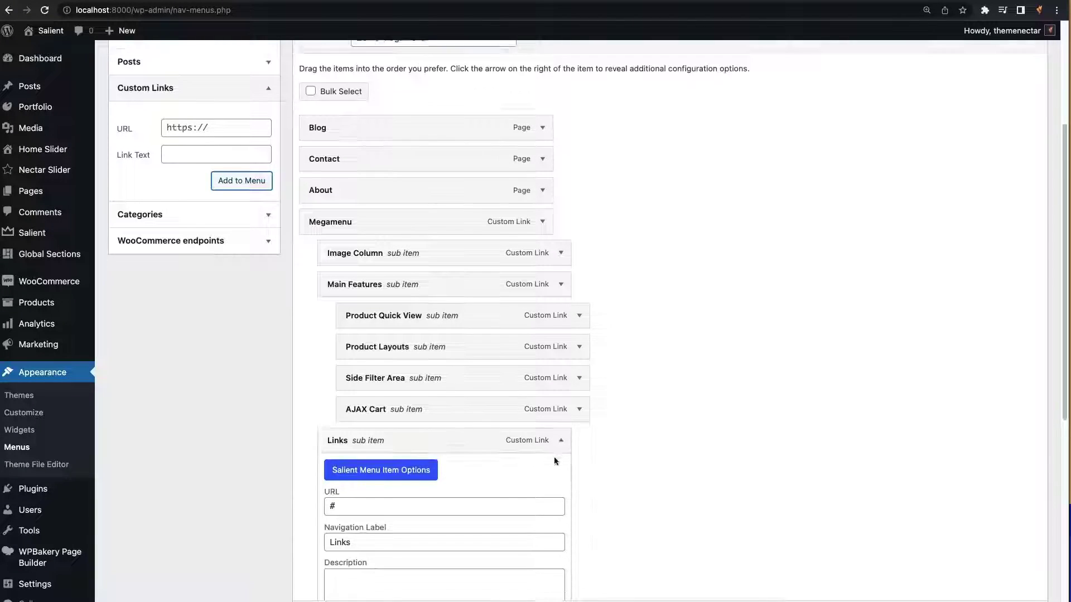
pyautogui.click(390, 321)
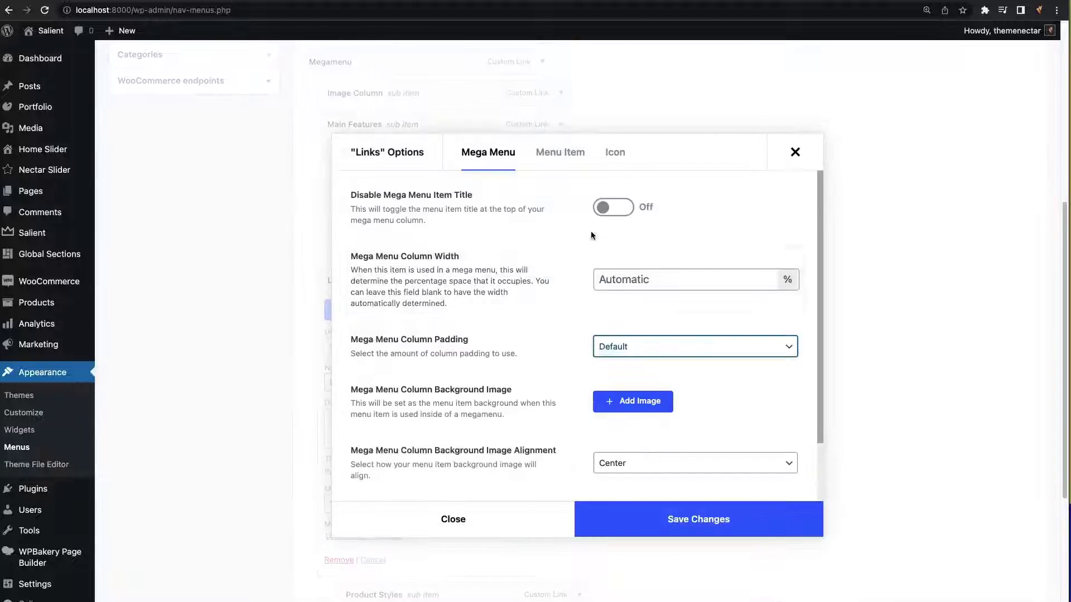
pyautogui.click(613, 211)
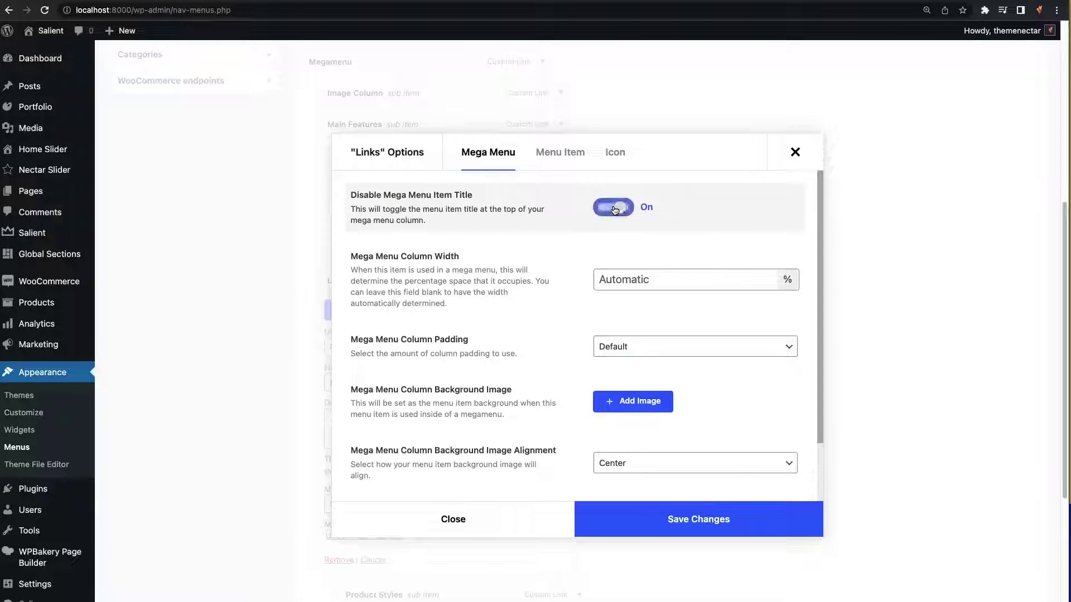
pyautogui.click(615, 347)
pyautogui.click(627, 417)
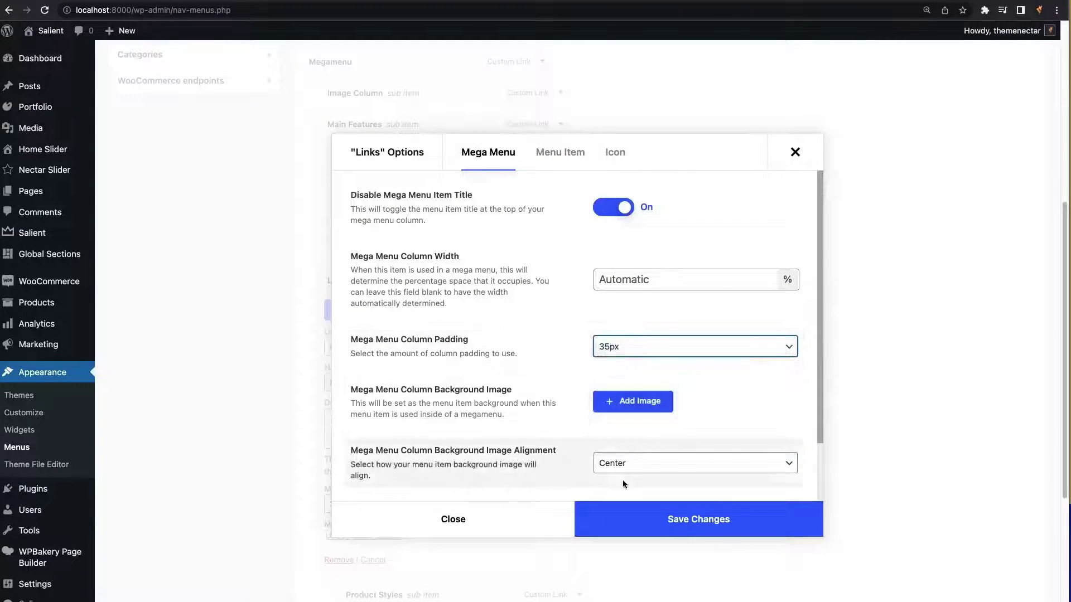
pyautogui.click(622, 514)
# Step: Add the Material Style, Minimal Style and Wishlist pages and nest them under Product Styles
pyautogui.click(540, 522)
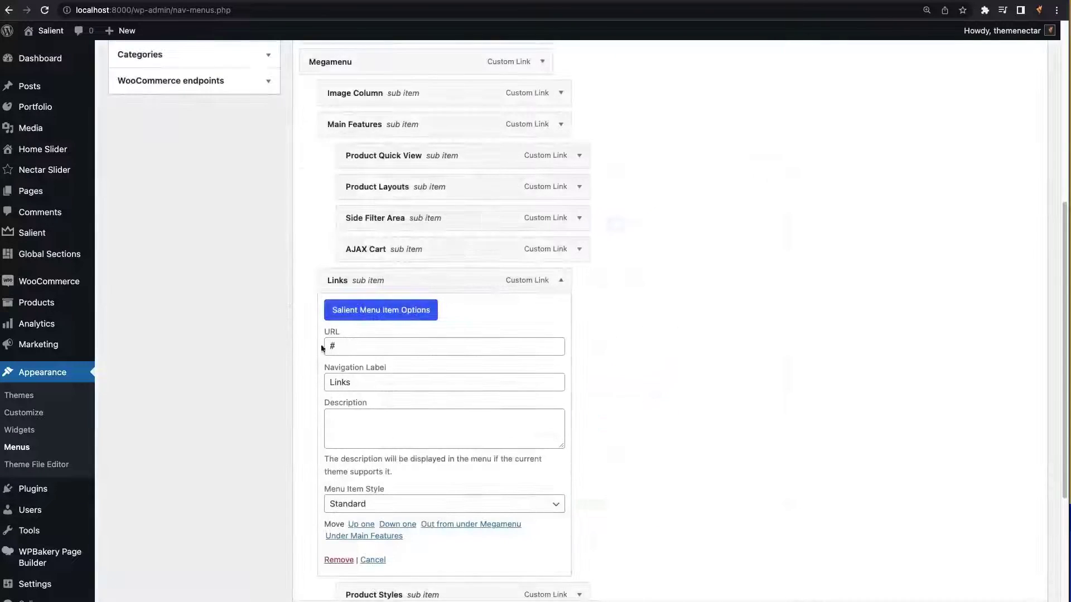
pyautogui.scroll(-1, 354, 318)
pyautogui.click(560, 260)
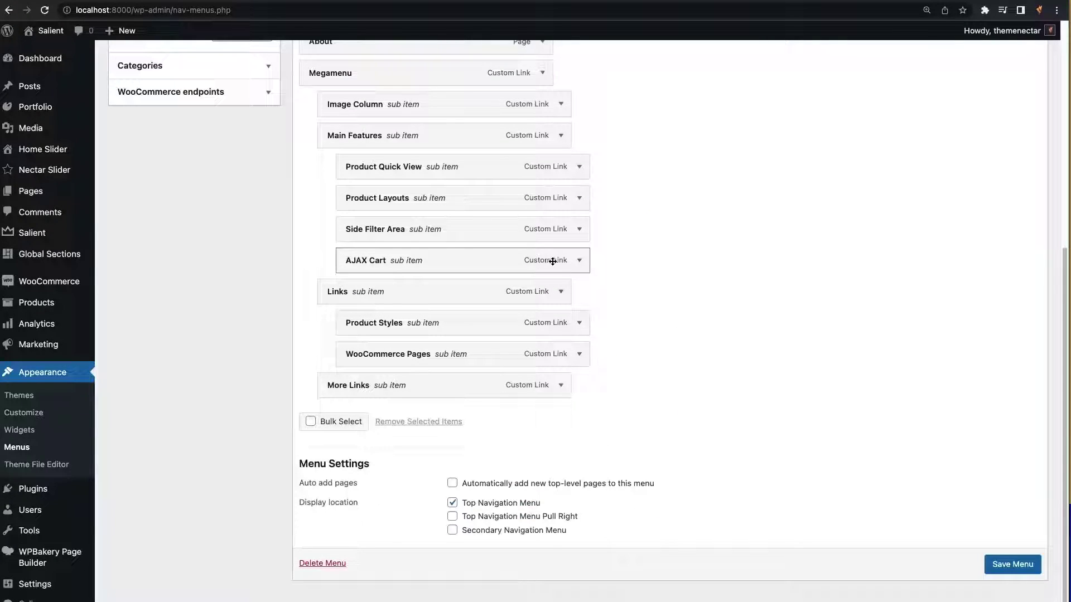
pyautogui.scroll(6, 486, 341)
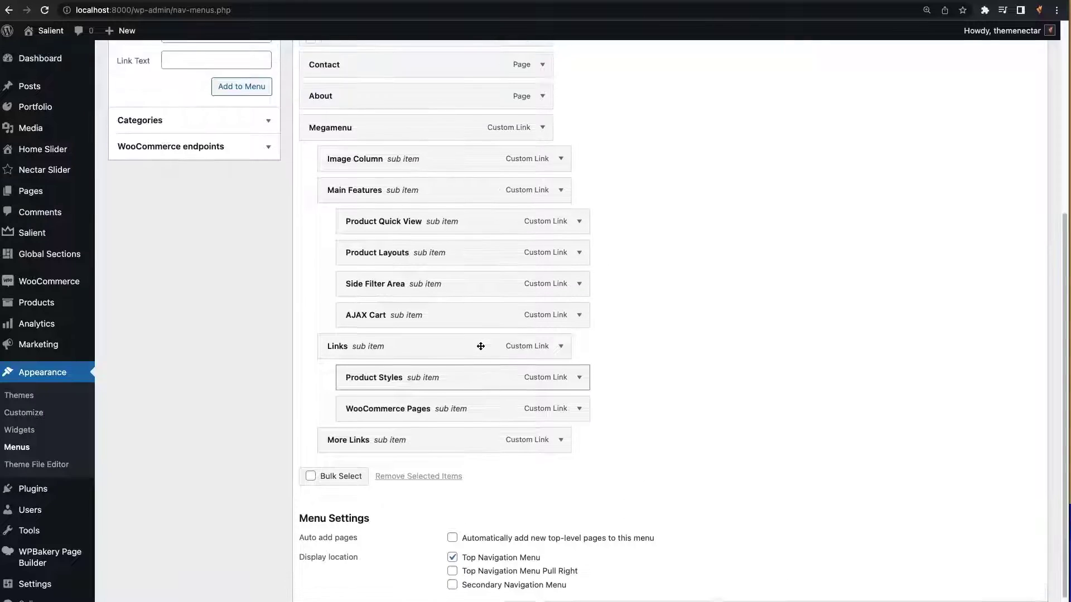
pyautogui.click(254, 242)
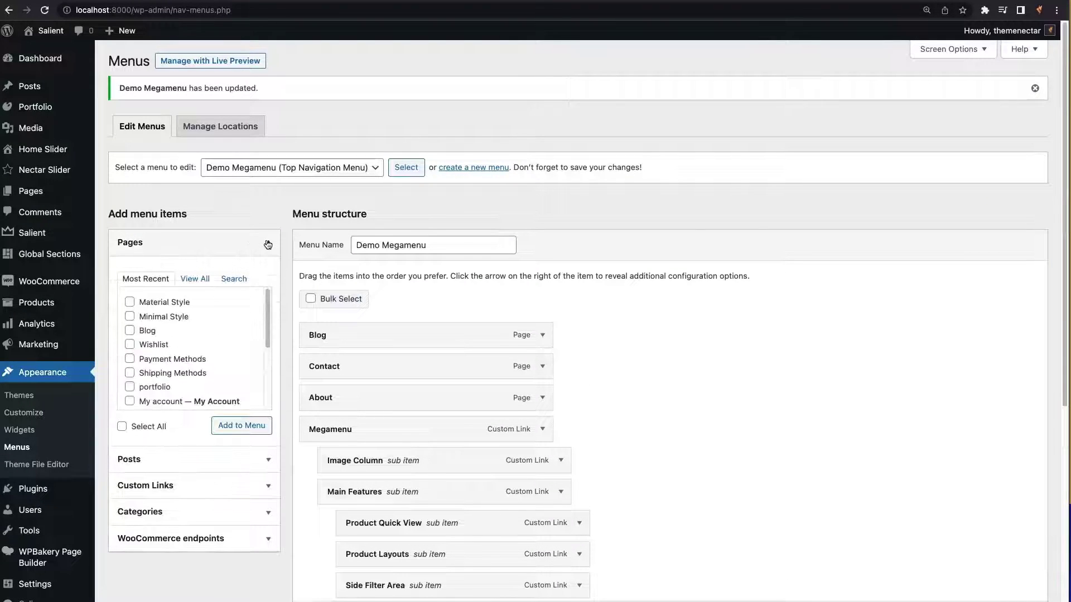
pyautogui.click(146, 301)
pyautogui.click(146, 316)
pyautogui.click(148, 344)
pyautogui.click(240, 425)
pyautogui.scroll(-4, 710, 369)
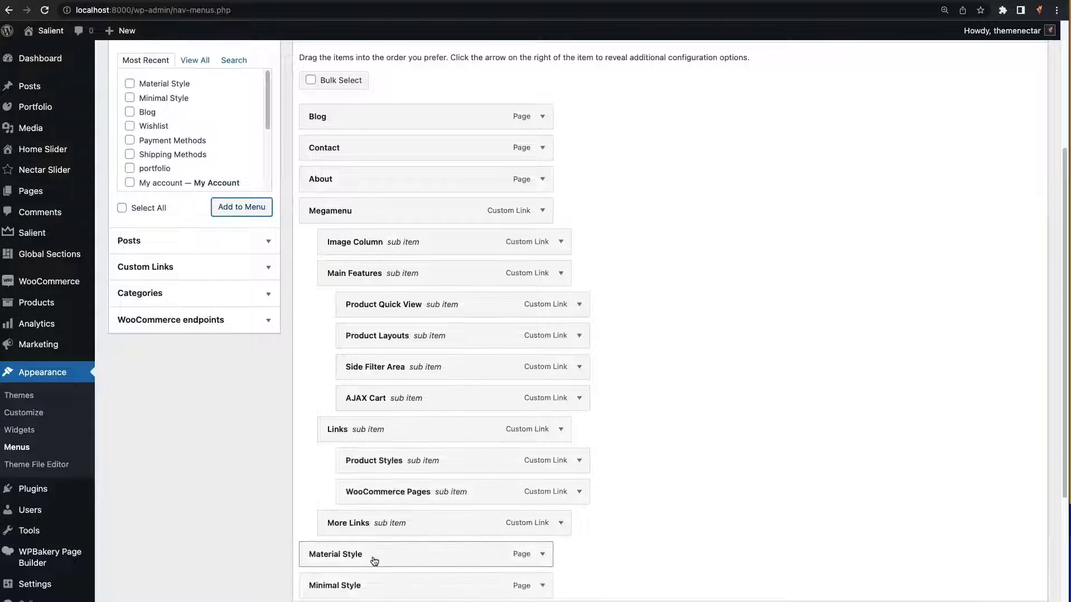
pyautogui.moveTo(370, 560); pyautogui.dragTo(379, 493)
pyautogui.moveTo(370, 583); pyautogui.dragTo(368, 508)
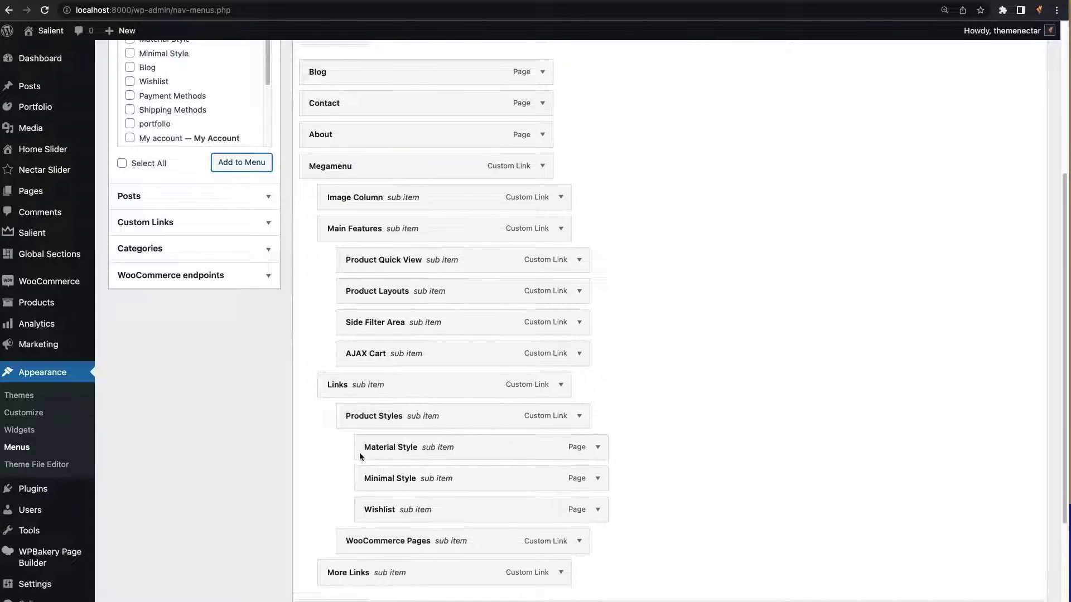
# Step: Add Payment Methods, Shipping Methods and My account pages, nesting them under WooCommerce Pages
pyautogui.scroll(5, 327, 454)
pyautogui.click(159, 389)
pyautogui.scroll(-1, 159, 391)
pyautogui.click(157, 401)
pyautogui.click(129, 359)
pyautogui.click(242, 439)
pyautogui.scroll(-8, 610, 370)
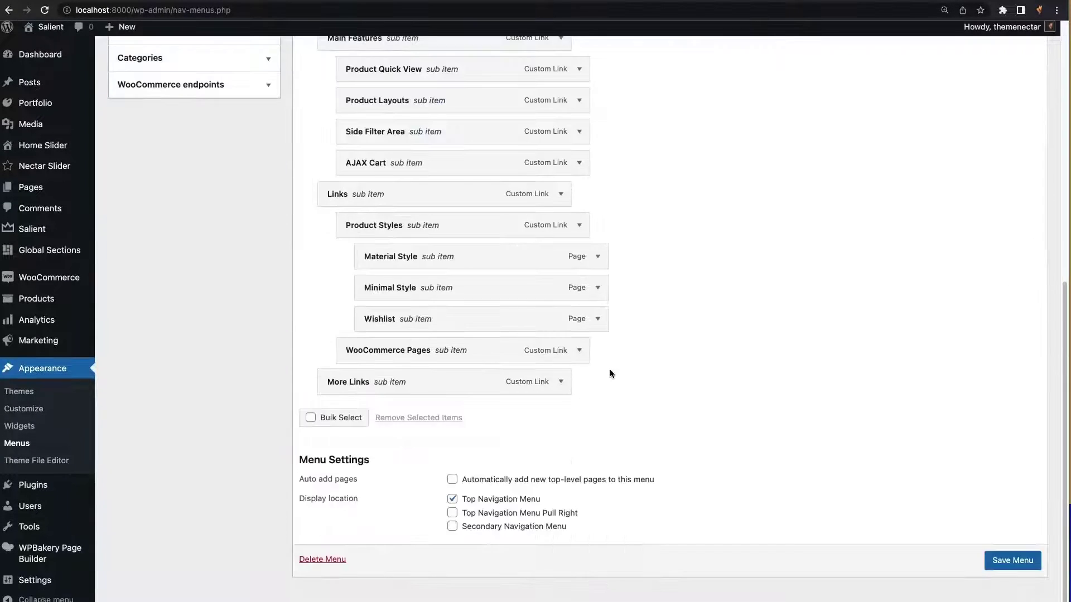
pyautogui.moveTo(383, 421); pyautogui.dragTo(435, 385)
pyautogui.moveTo(441, 446); pyautogui.dragTo(443, 427)
pyautogui.moveTo(390, 477); pyautogui.dragTo(440, 445)
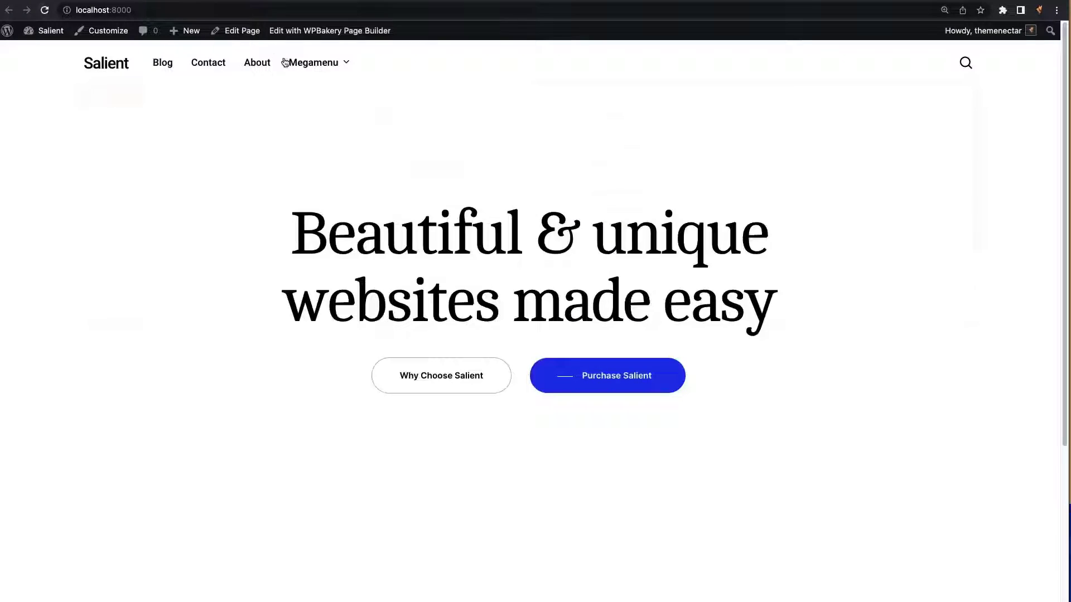
# Step: Return to the Demo Megamenu structure in the Menus editor
pyautogui.moveTo(337, 77)
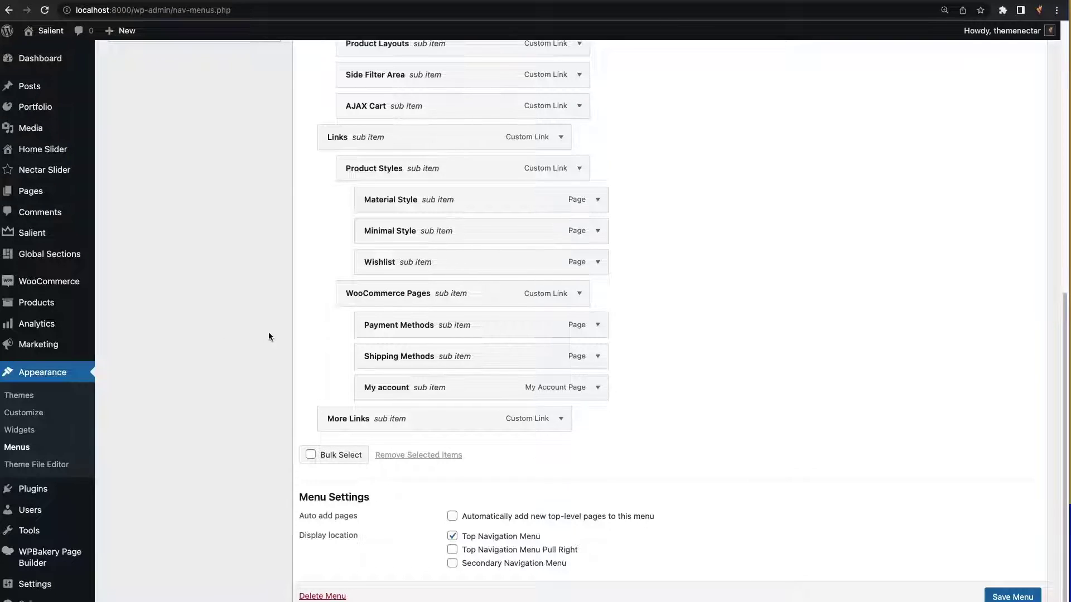
# Step: Give the More Links column 35px padding and save its options
pyautogui.click(559, 419)
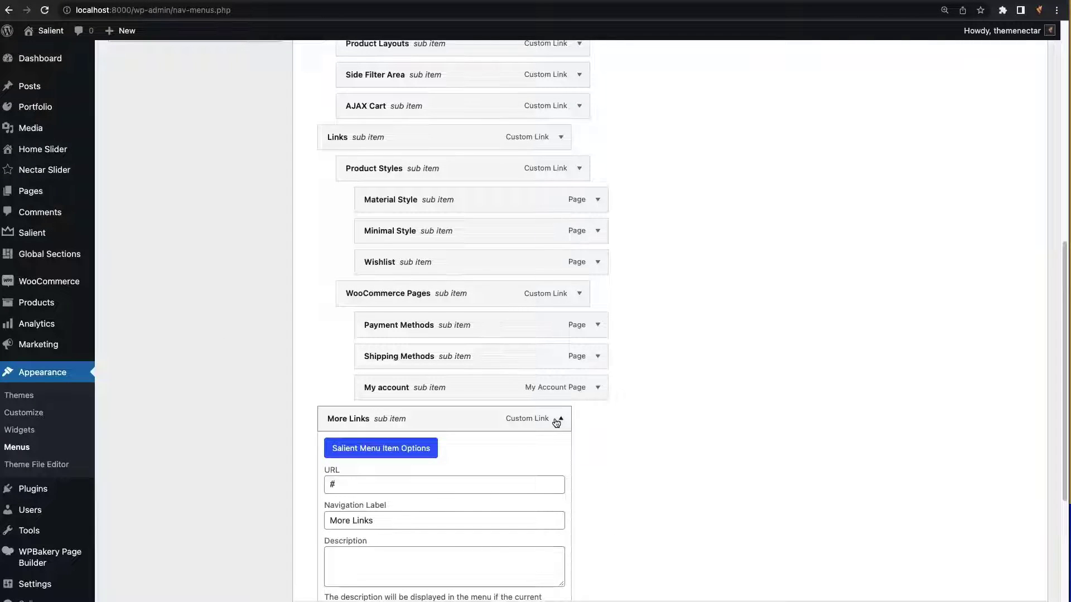
pyautogui.click(414, 447)
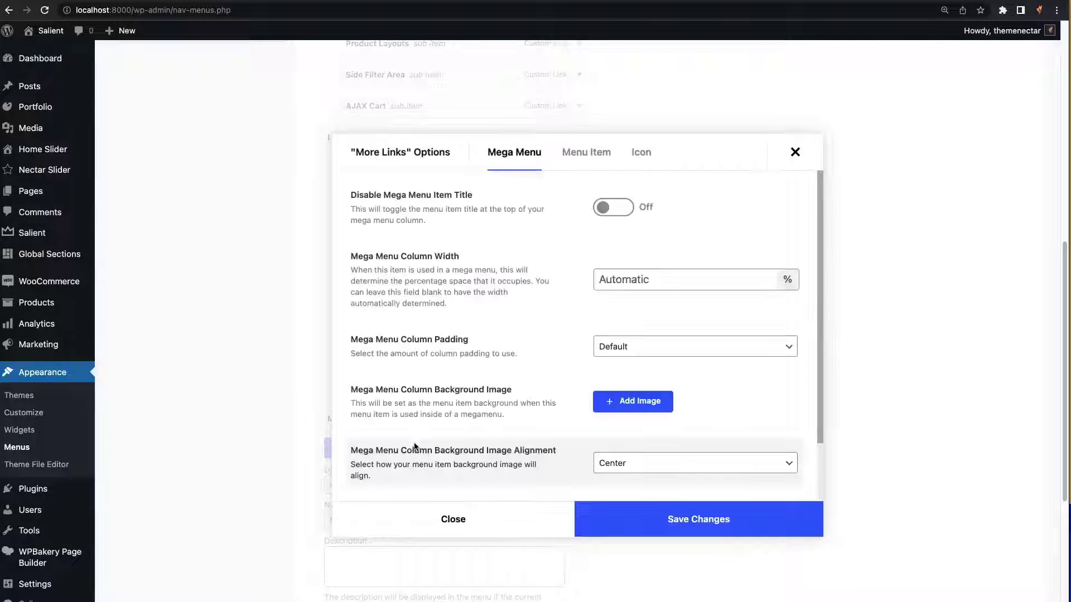
pyautogui.click(640, 346)
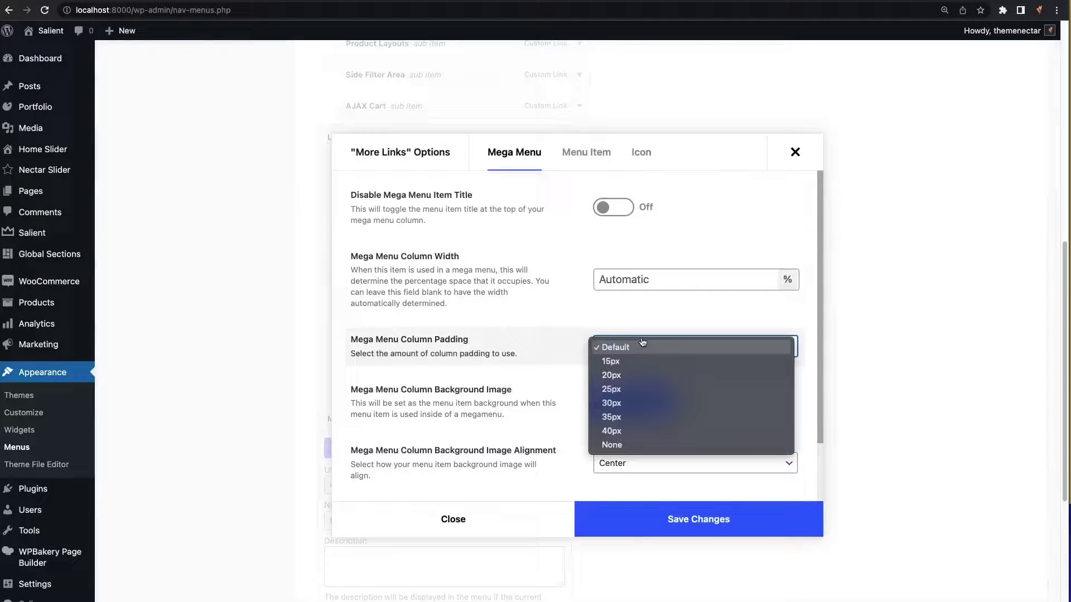
pyautogui.click(637, 422)
pyautogui.click(591, 522)
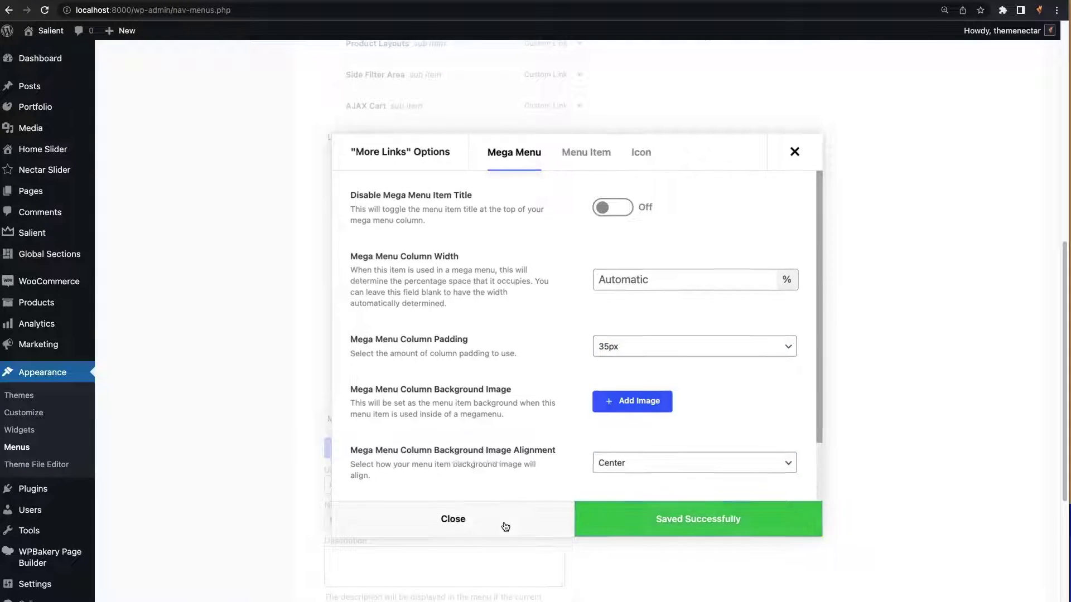
pyautogui.click(505, 528)
# Step: Add Blog, portfolio, Cart, Shop, Wellness – Home and Contact pages and nest them under More Links
pyautogui.click(563, 418)
pyautogui.scroll(5, 335, 279)
pyautogui.click(129, 205)
pyautogui.click(129, 261)
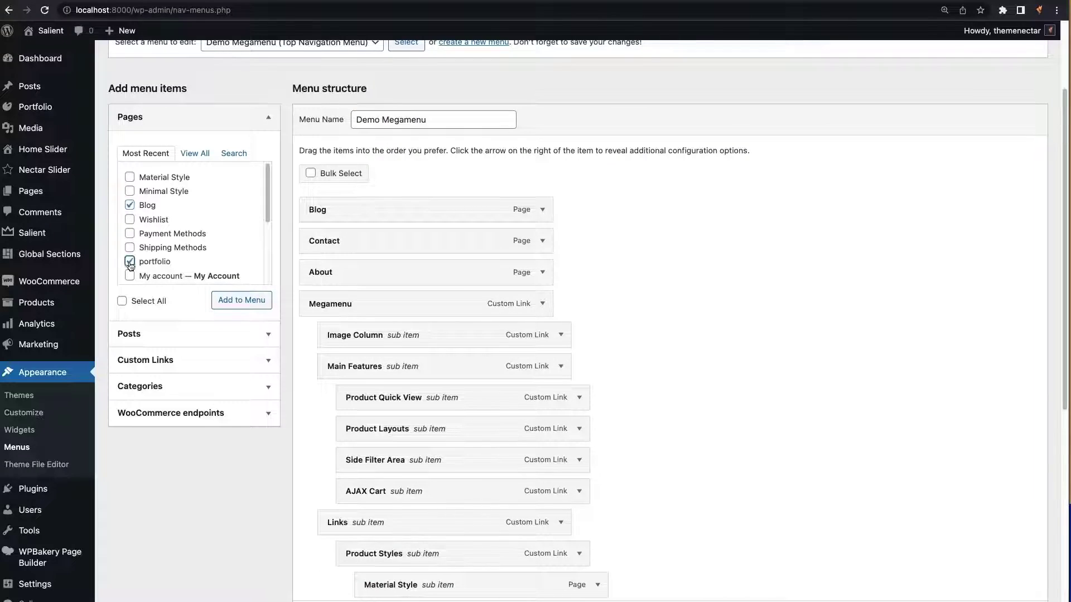
pyautogui.scroll(-3, 196, 235)
pyautogui.click(130, 254)
pyautogui.click(129, 229)
pyautogui.click(130, 215)
pyautogui.click(129, 274)
pyautogui.click(241, 300)
pyautogui.scroll(-8, 718, 319)
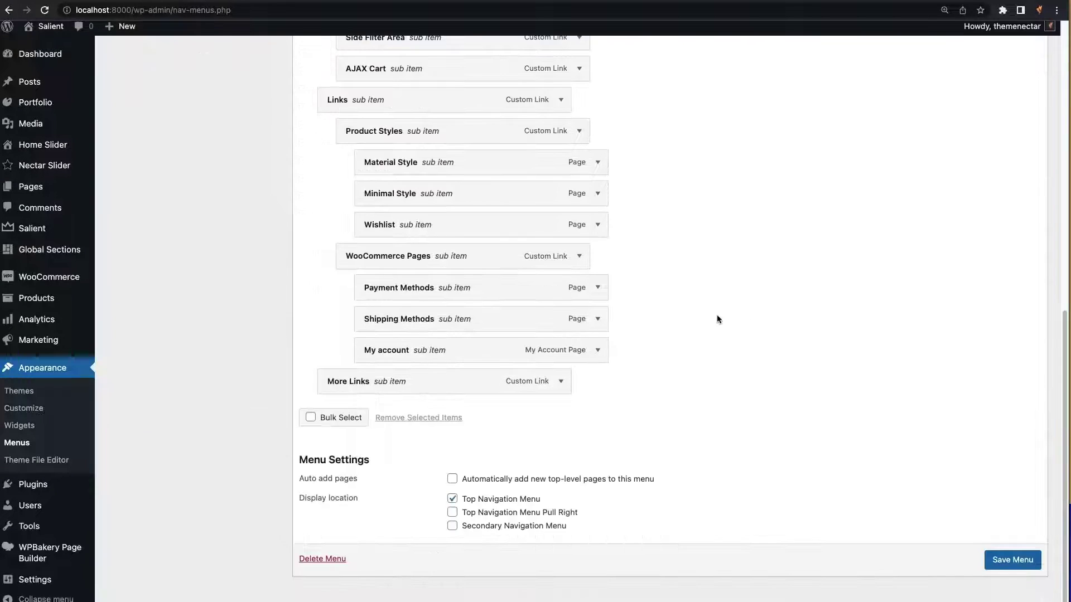
pyautogui.moveTo(376, 413); pyautogui.dragTo(379, 508)
pyautogui.moveTo(379, 538); pyautogui.dragTo(398, 544)
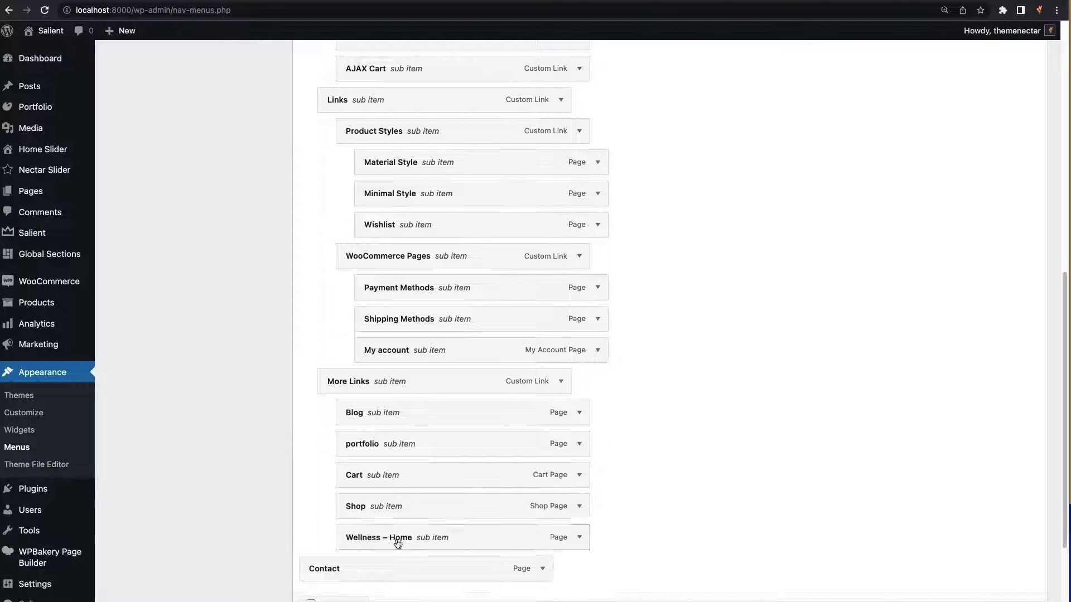
pyautogui.moveTo(334, 569); pyautogui.dragTo(373, 571)
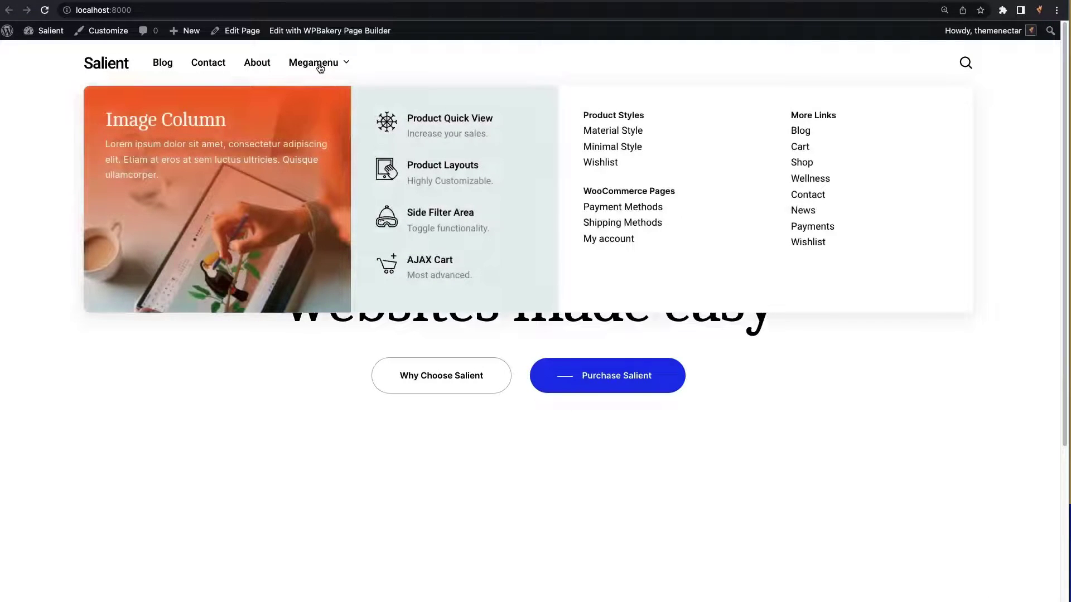